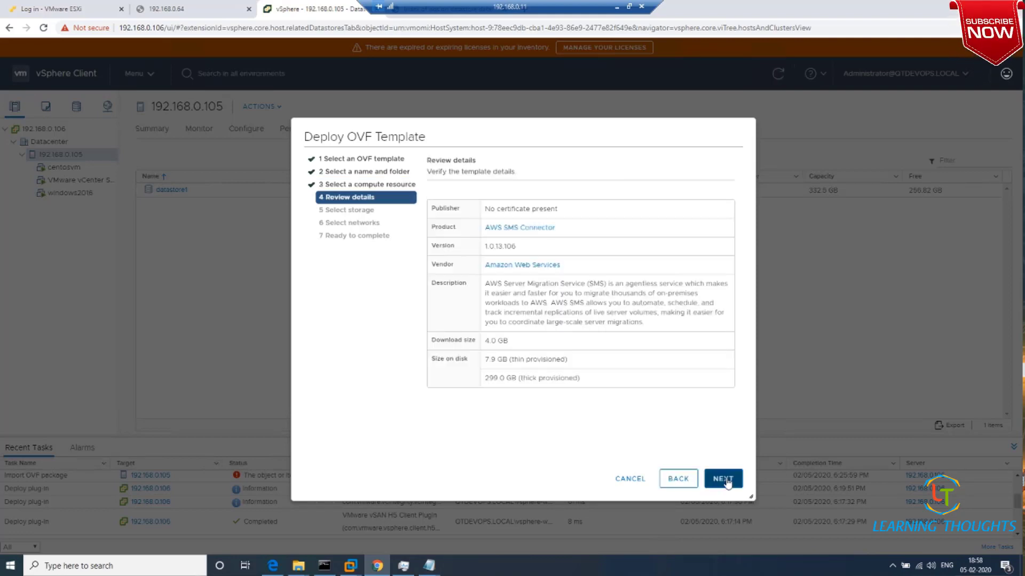
Finish deploying the AWS SMS Connector OVF template with Thin Provision disk format on datastore1 and VM Network as destination network.
left_click(723, 479)
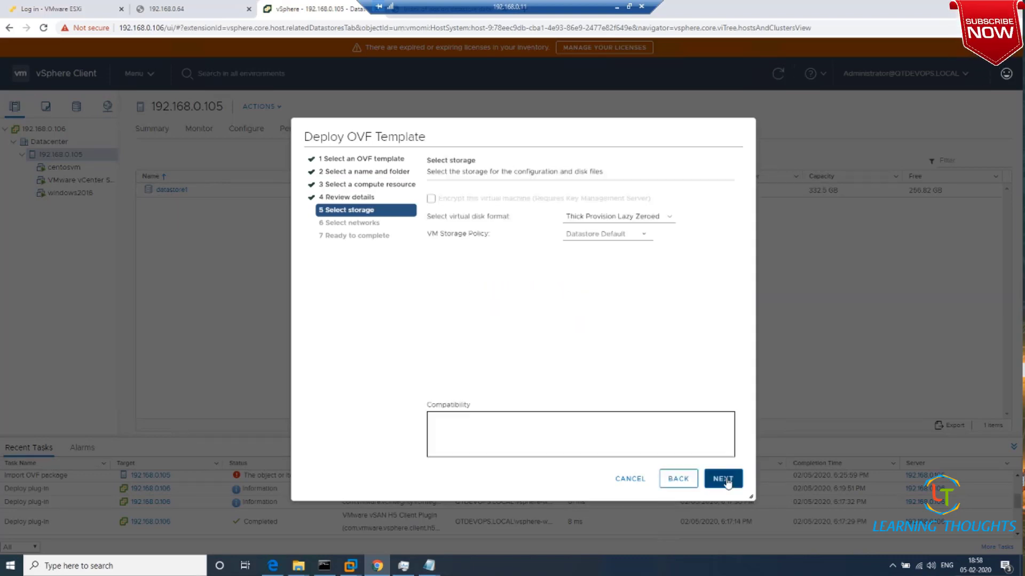
left_click(667, 217)
left_click(624, 247)
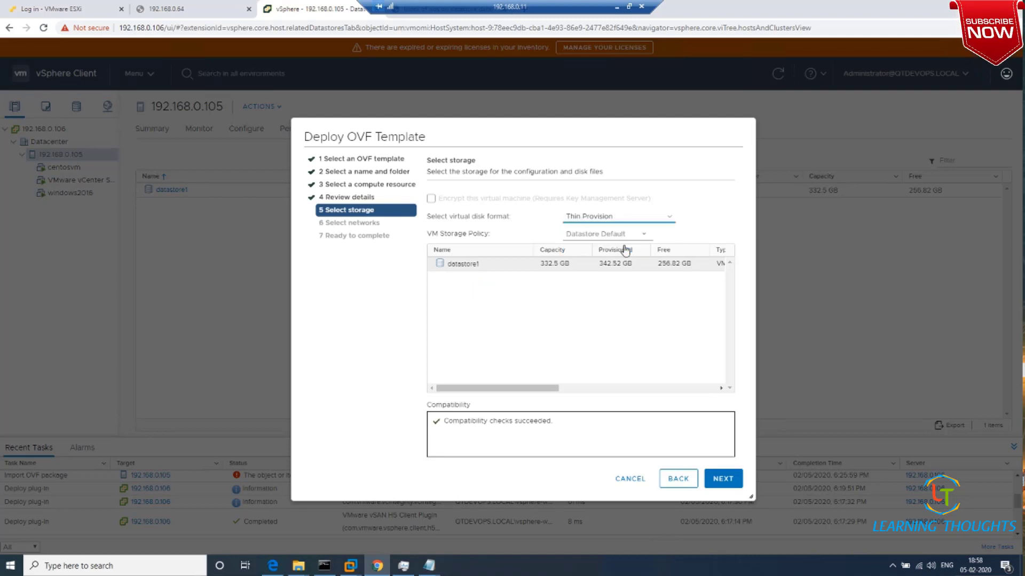
left_click(725, 479)
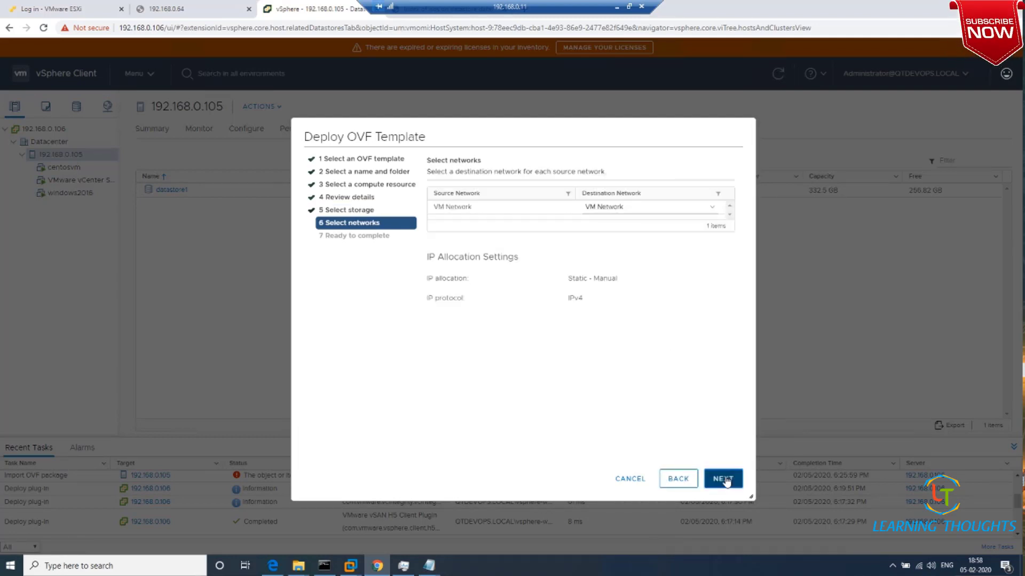
left_click(725, 479)
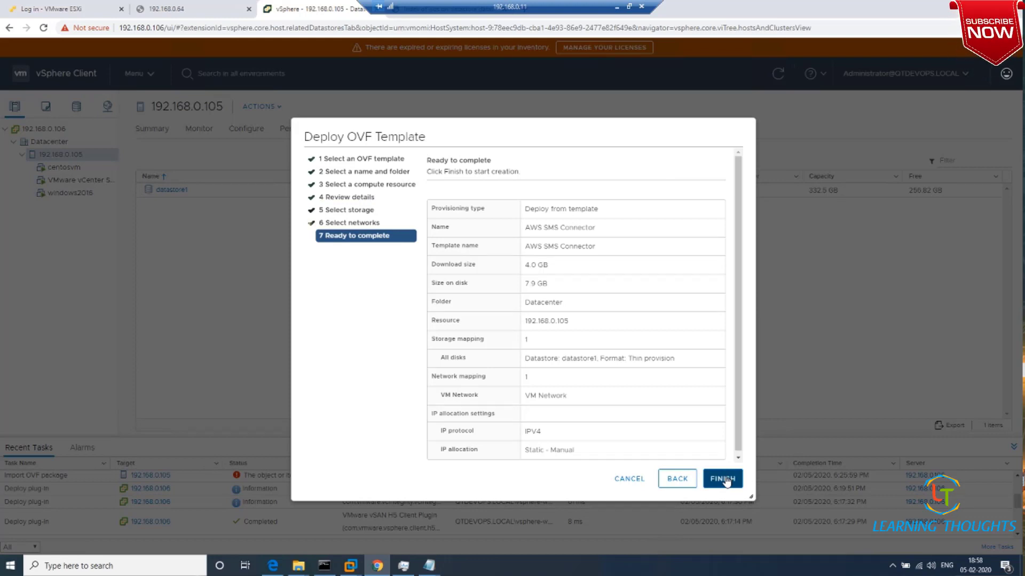
left_click(724, 479)
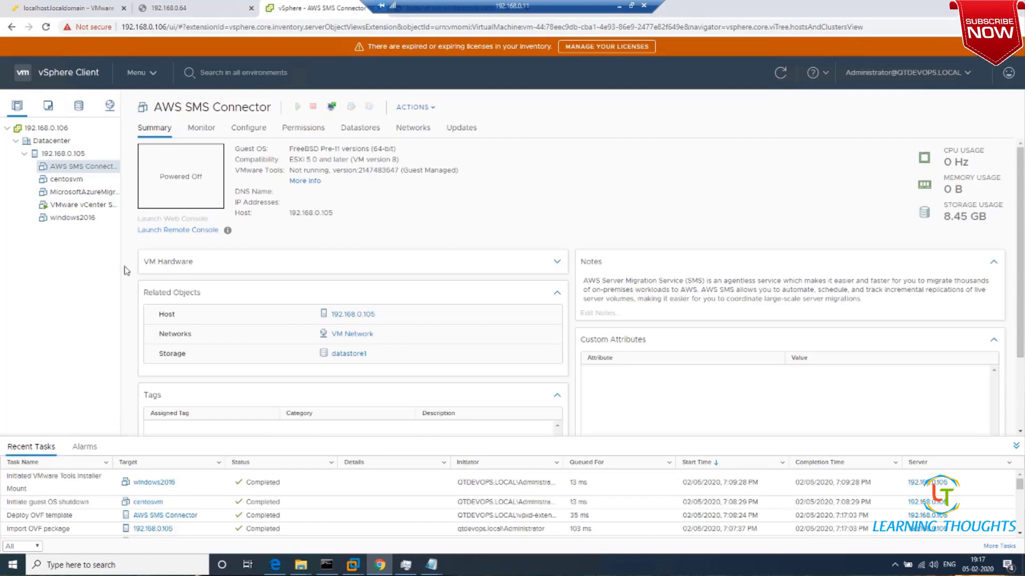
Power on the AWS SMS Connector virtual machine.
right_click(89, 170)
mouse_move(128, 164)
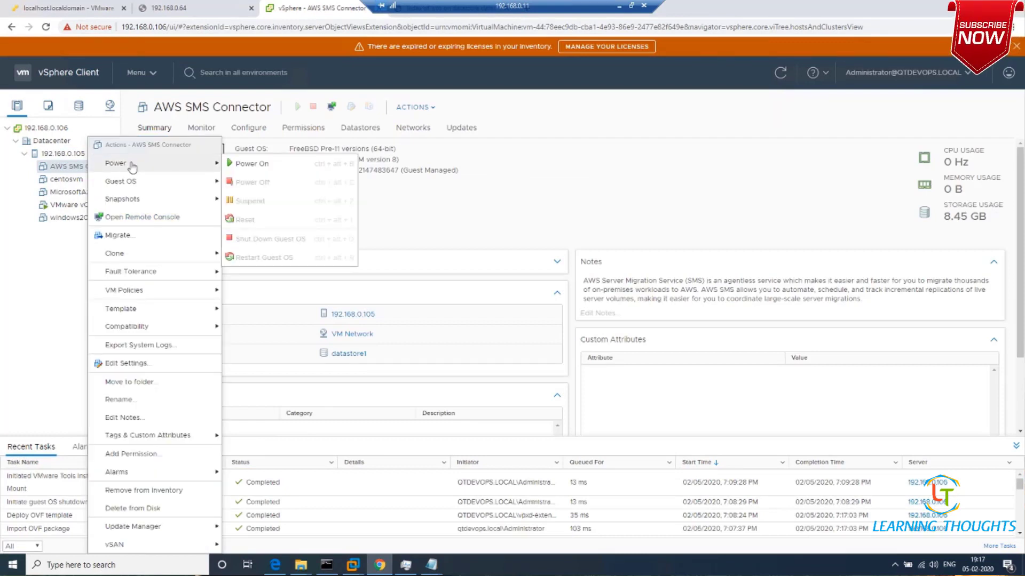
left_click(247, 164)
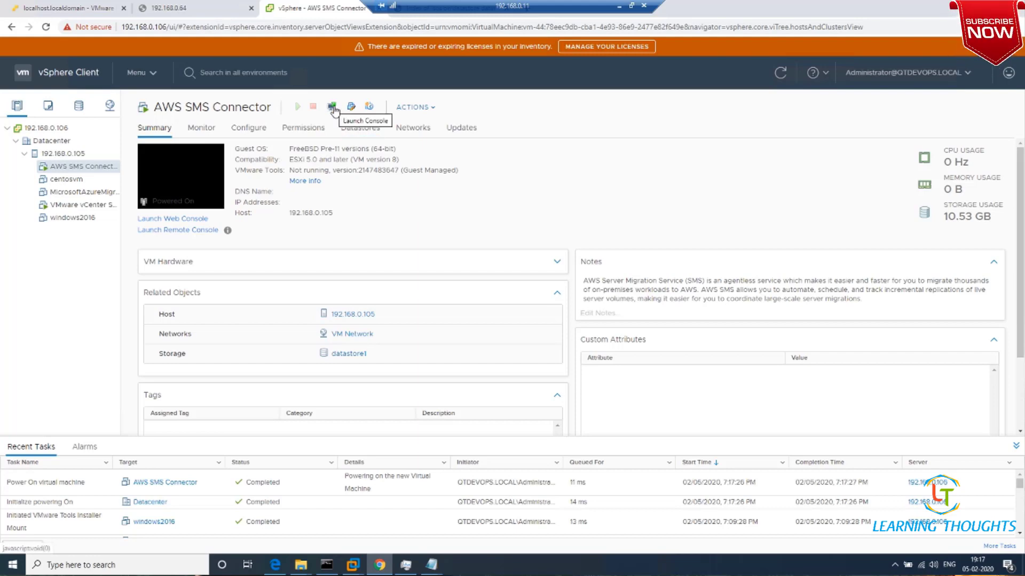
Launch the web console of the AWS SMS Connector VM, then close it and return to the full-size vSphere Client.
left_click(333, 109)
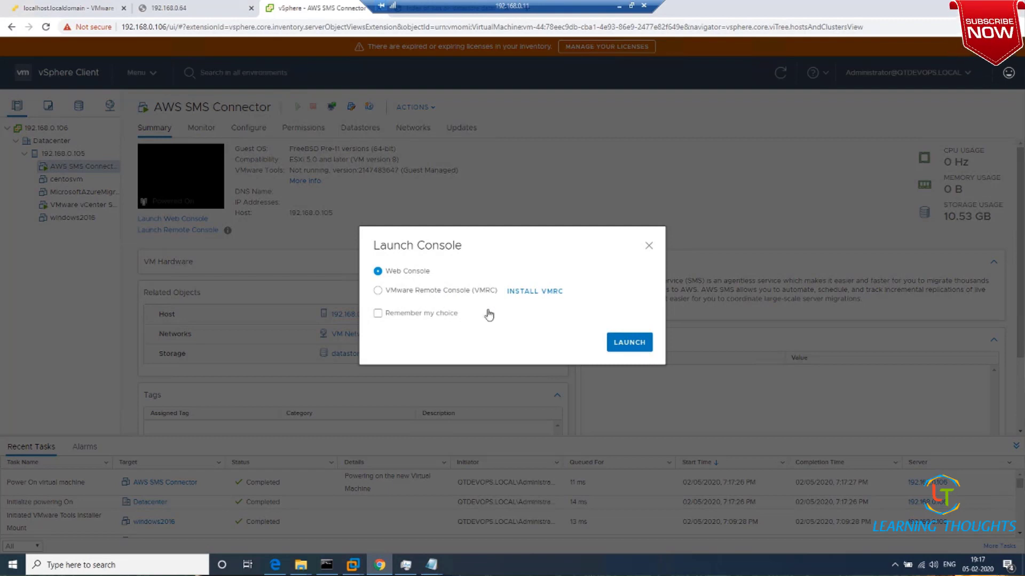
left_click(623, 343)
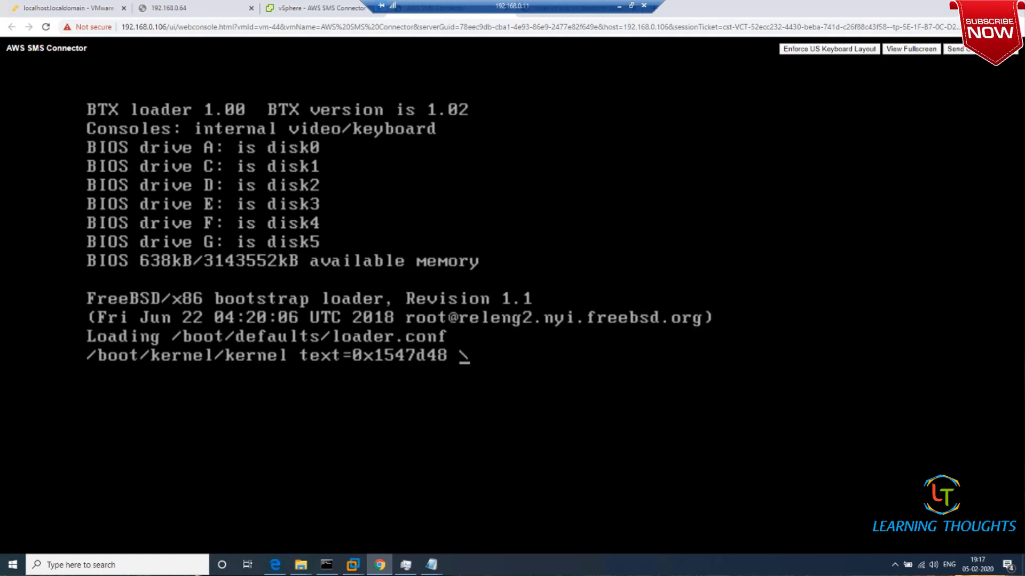
key("super+Down")
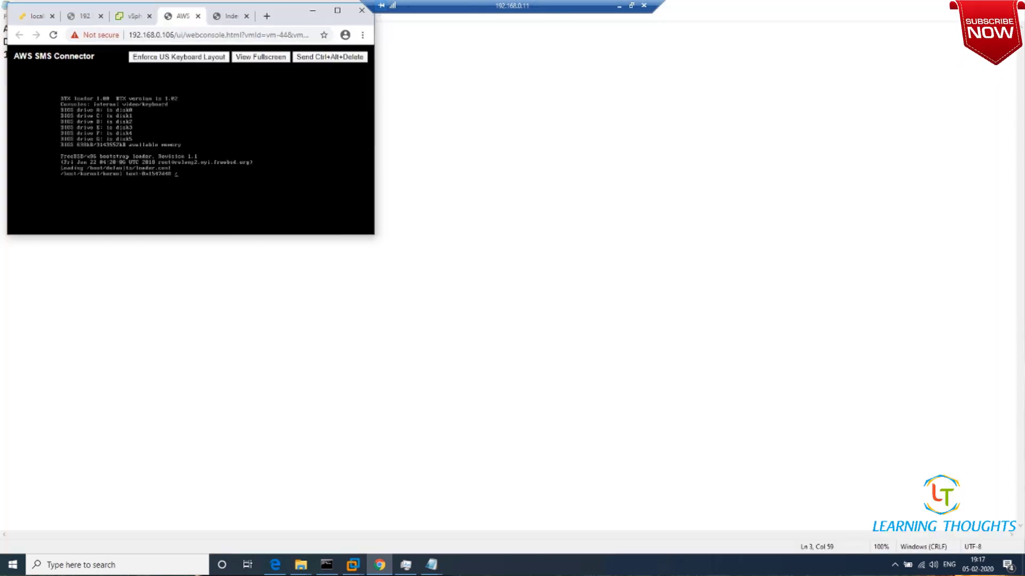
left_click(202, 16)
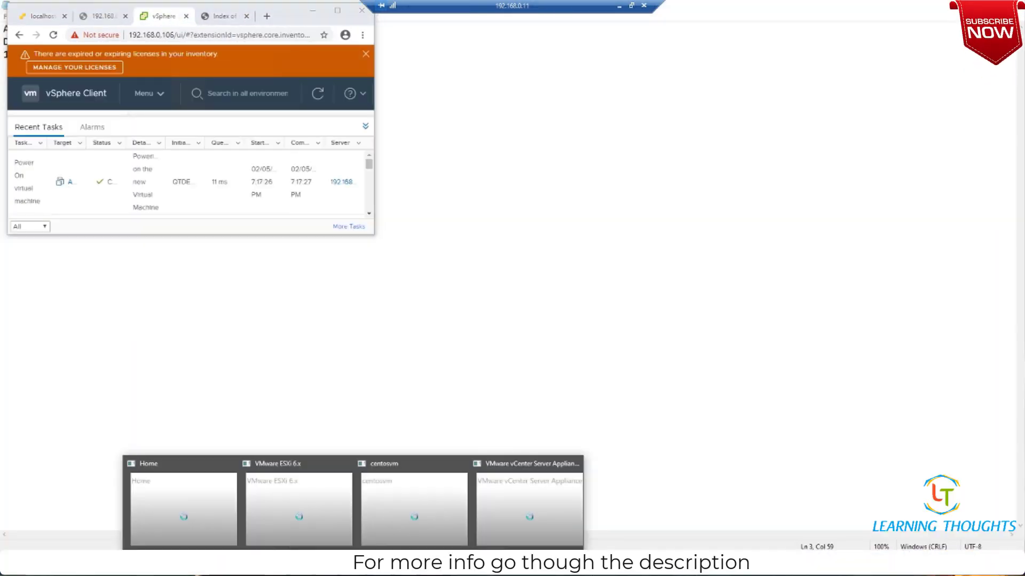
mouse_move(377, 548)
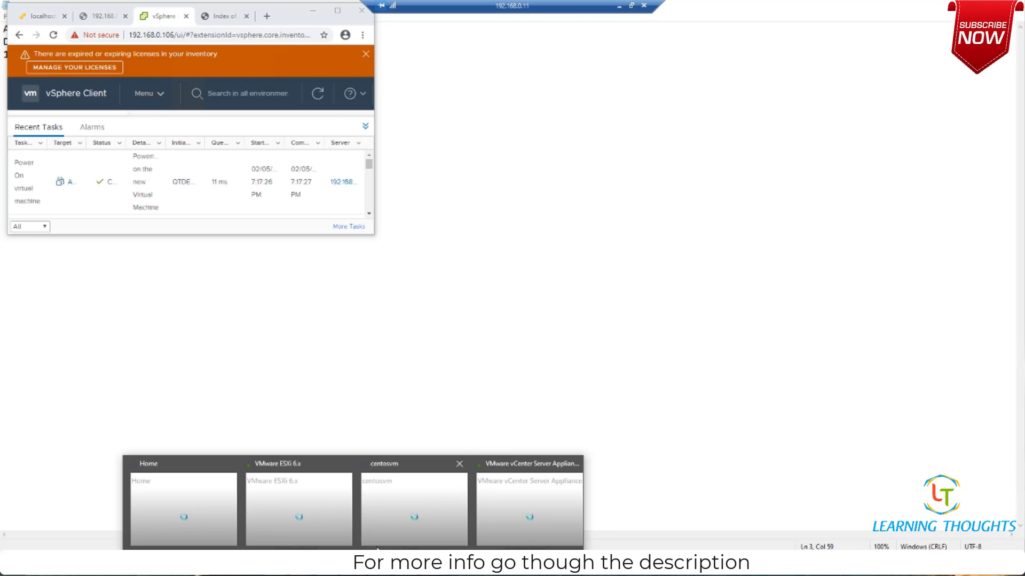
left_click(338, 10)
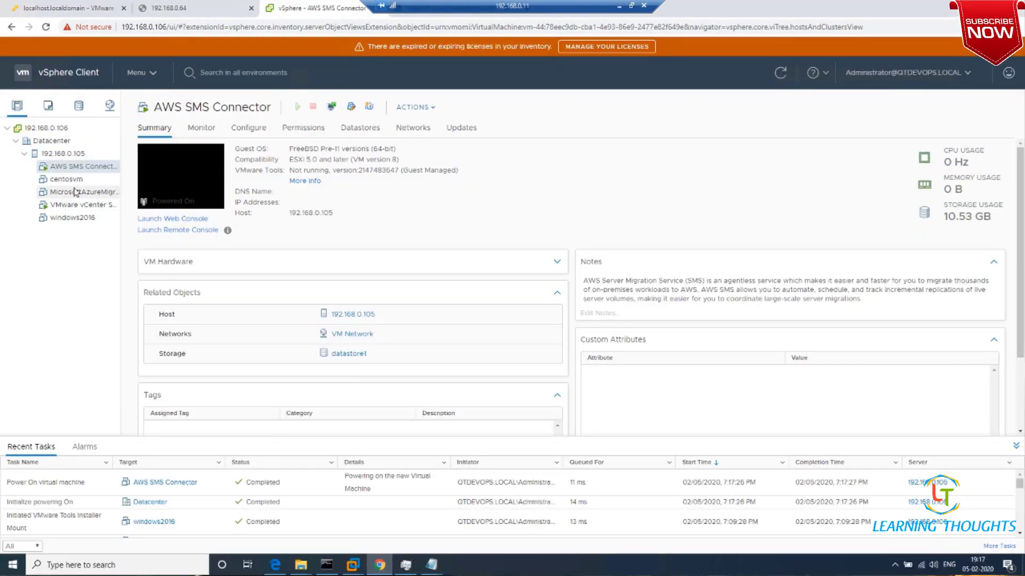
Switch to VMware Workstation, refresh the host 192.168.0.105 and open the console of its AWS SMS Connector VM.
mouse_move(352, 564)
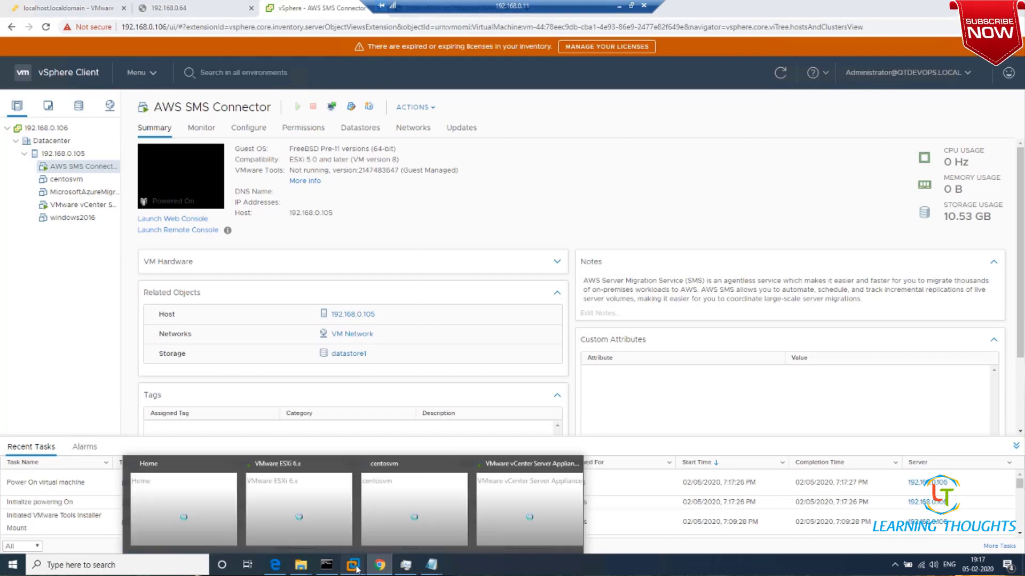
left_click(163, 504)
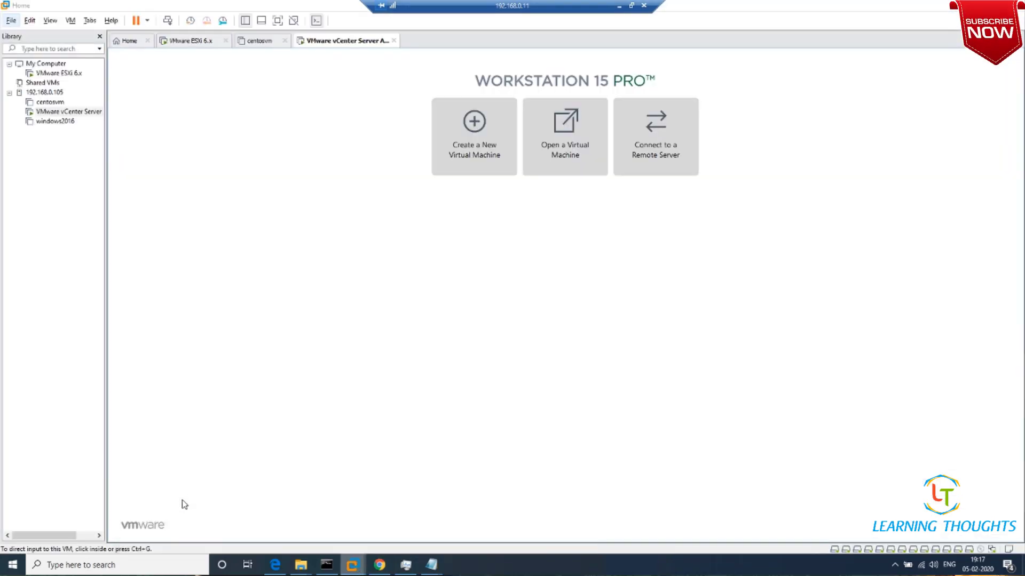
left_click(46, 93)
right_click(45, 92)
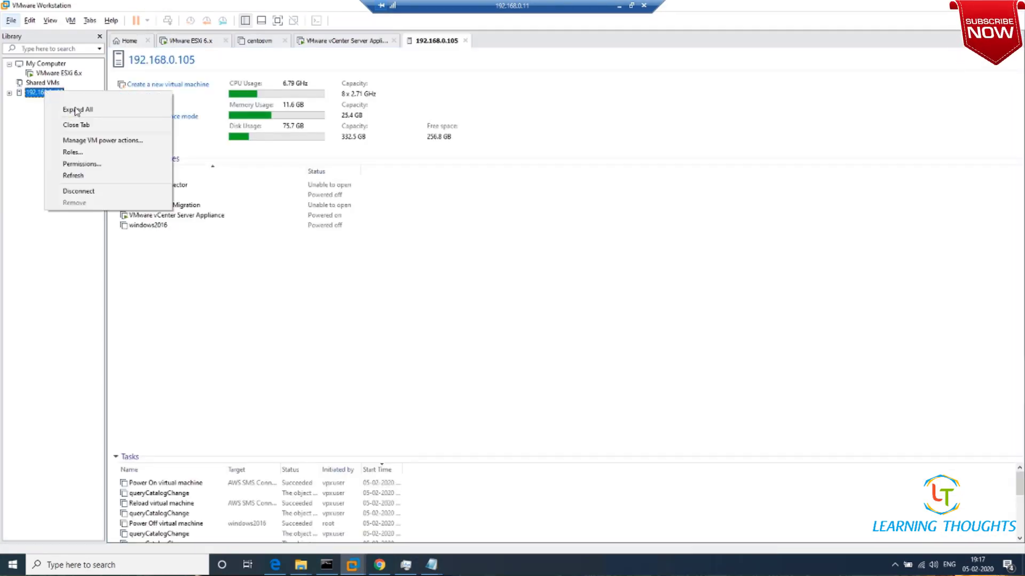
left_click(79, 177)
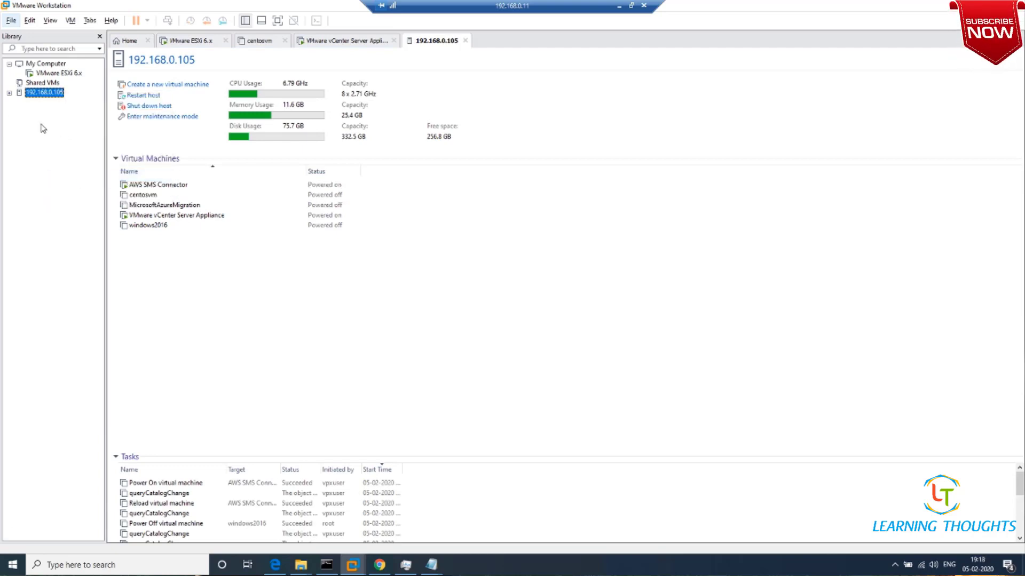
left_click(9, 93)
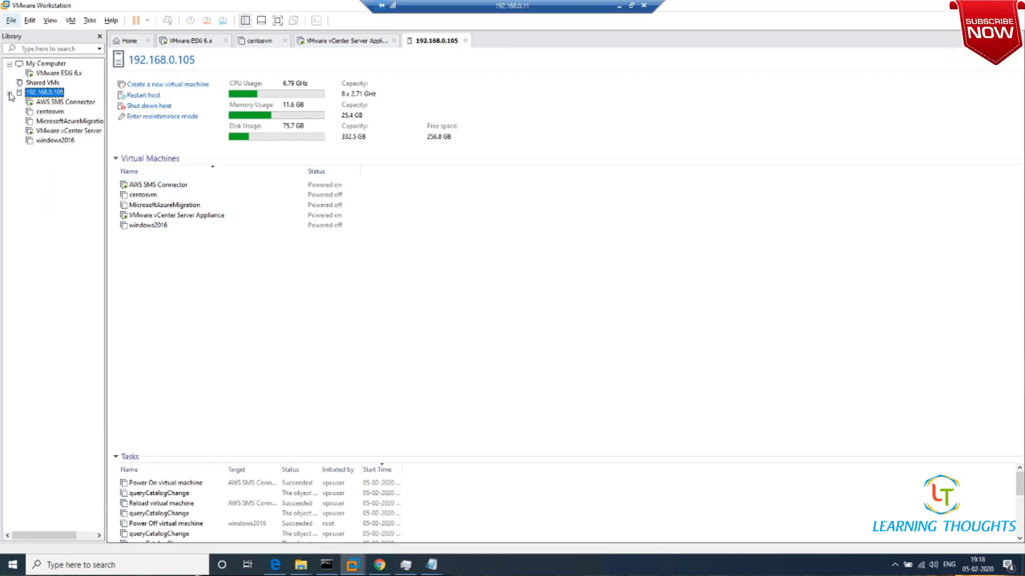
left_click(67, 102)
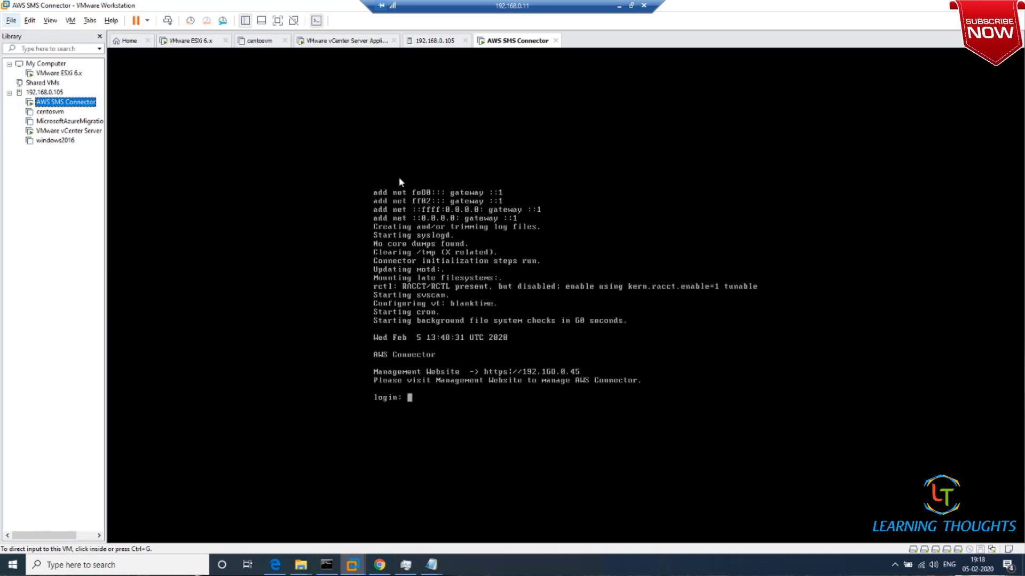
Log in to the connector console as ec2-user with the account password.
left_click(469, 216)
type("e")
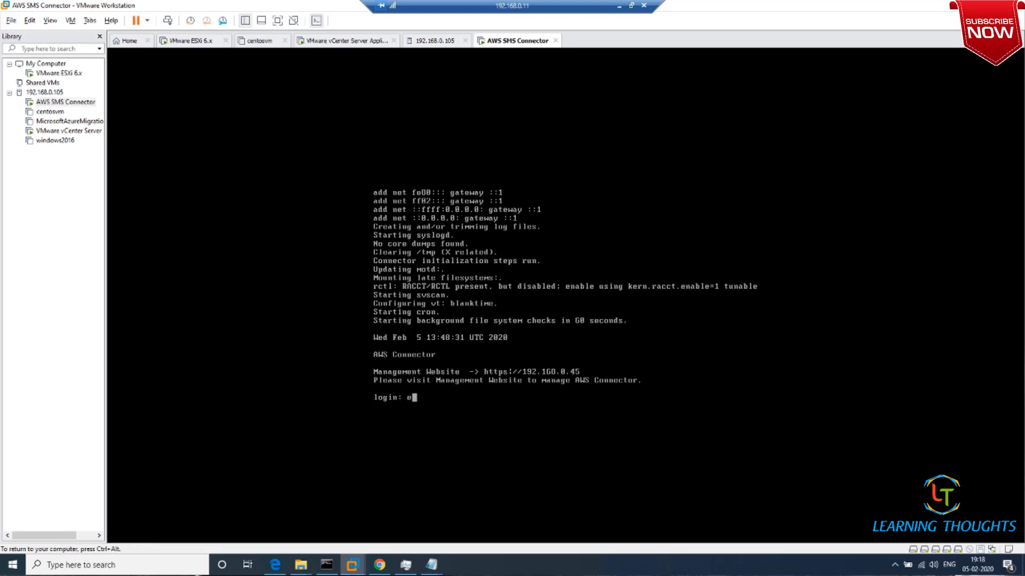
type("c2-user")
key("Return")
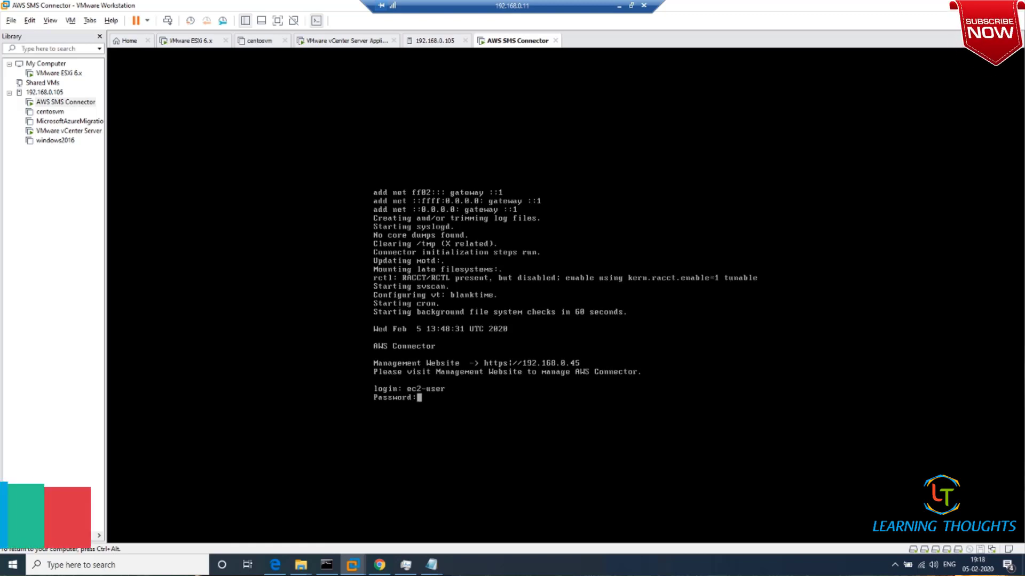
key("Return")
Run sudo setup.rb with the account password and choose option 2 to reconfigure the network settings.
type("su")
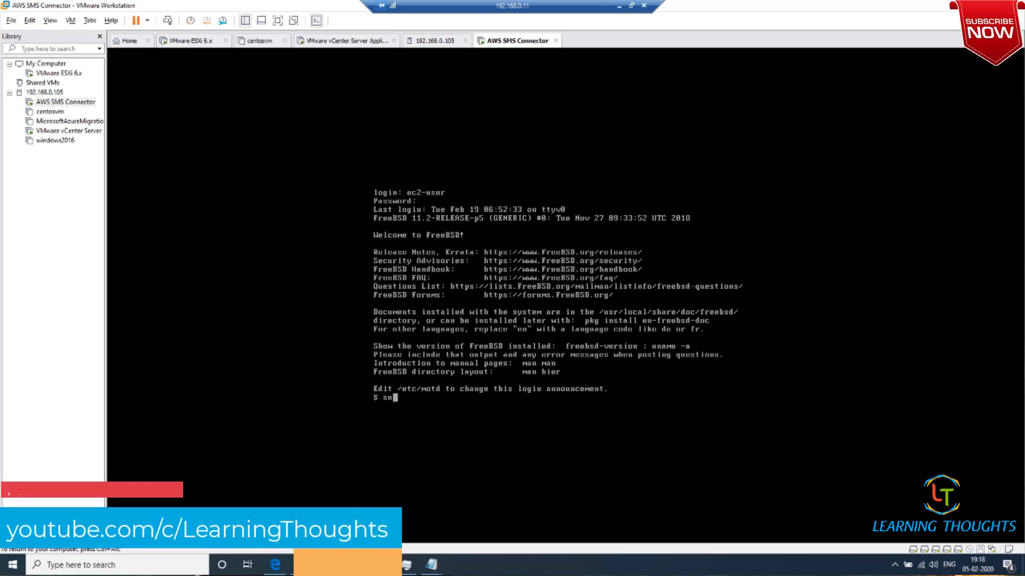
type("do setu")
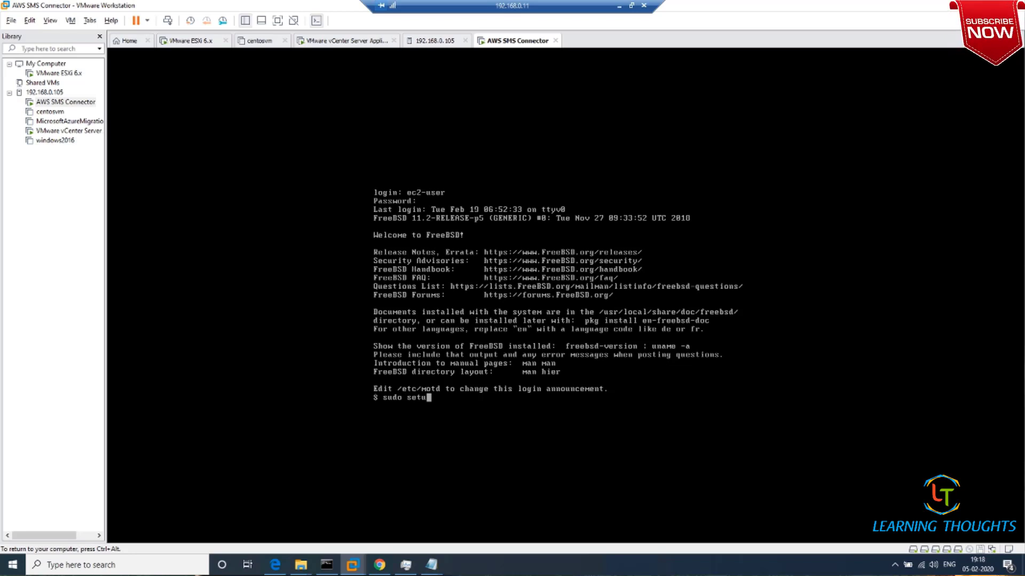
type("p.rb")
key("Return")
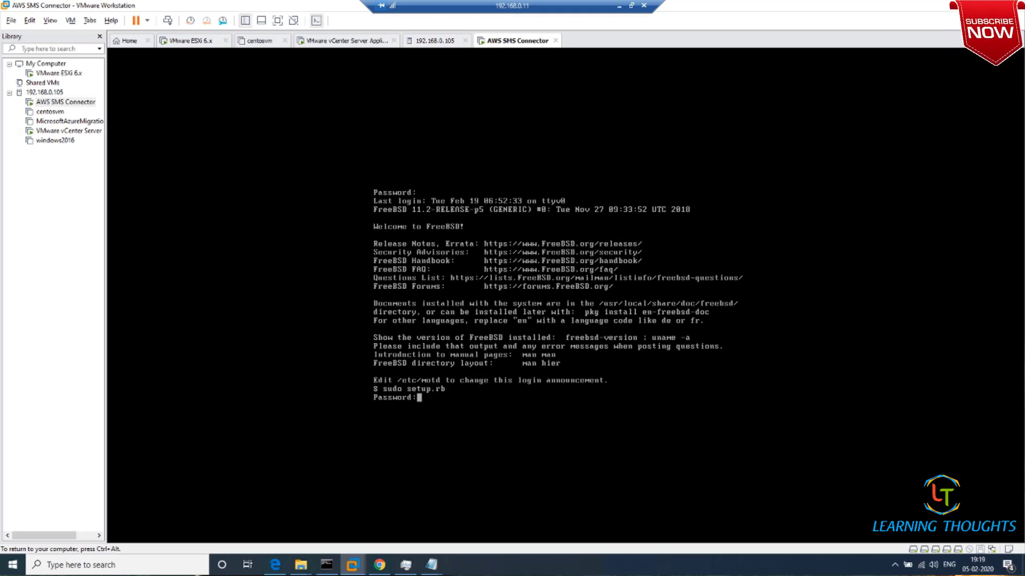
key("Return")
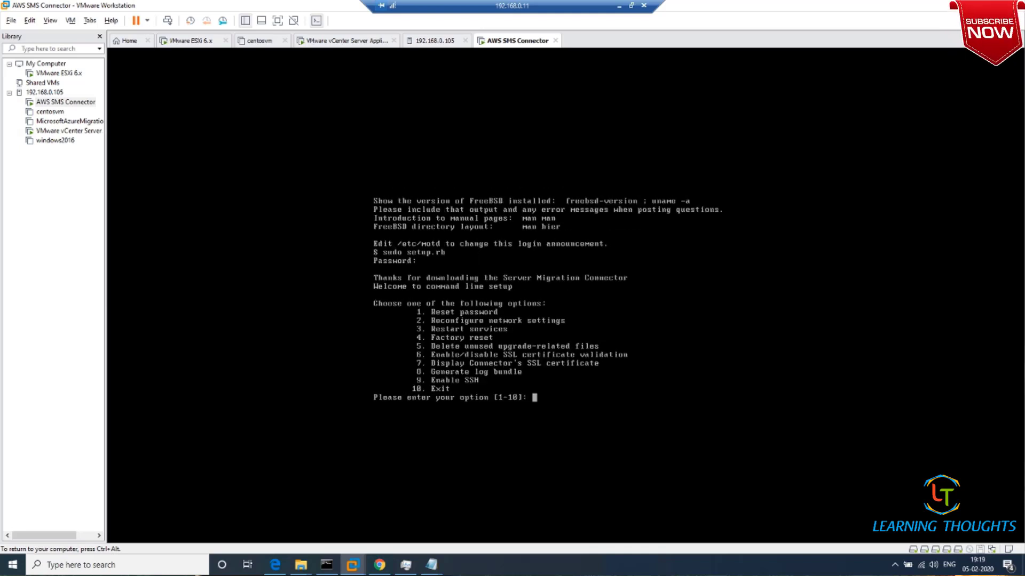
type("2")
key("Return")
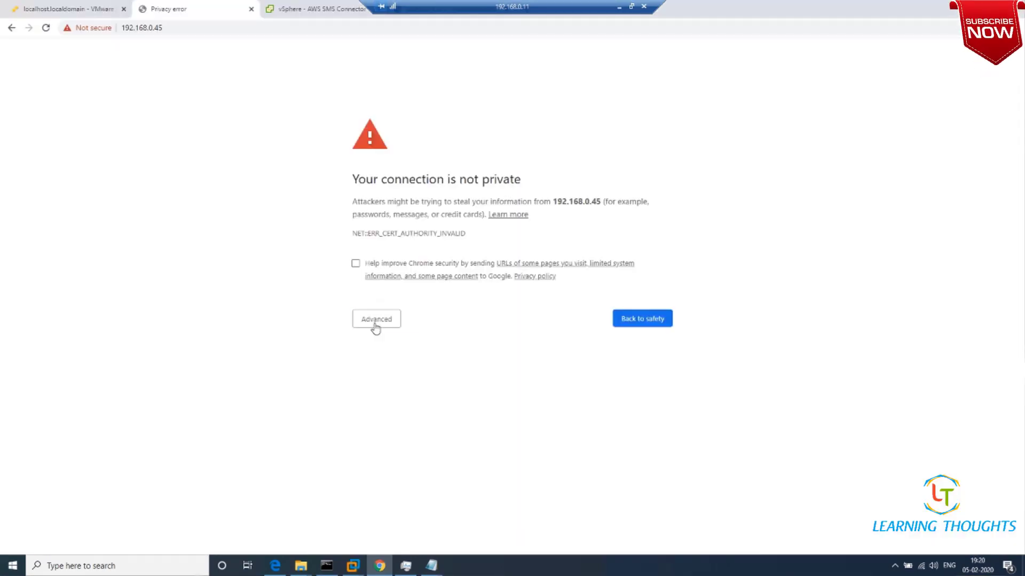
Proceed past the browser's certificate warning for 192.168.0.45, start the connector setup and accept the AWS License Agreement.
left_click(376, 328)
left_click(396, 404)
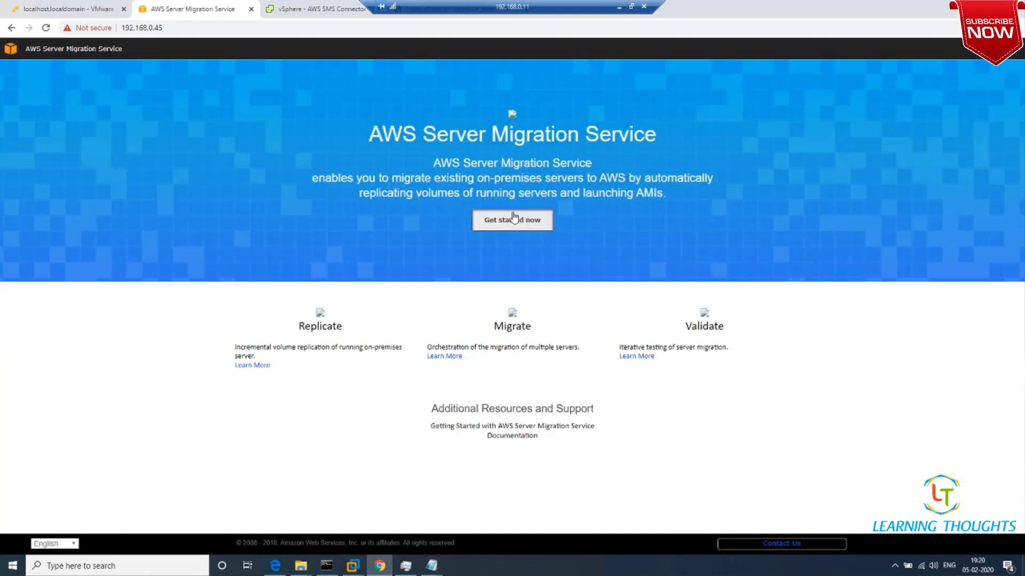
left_click(514, 218)
scroll(543, 151, "down", 5)
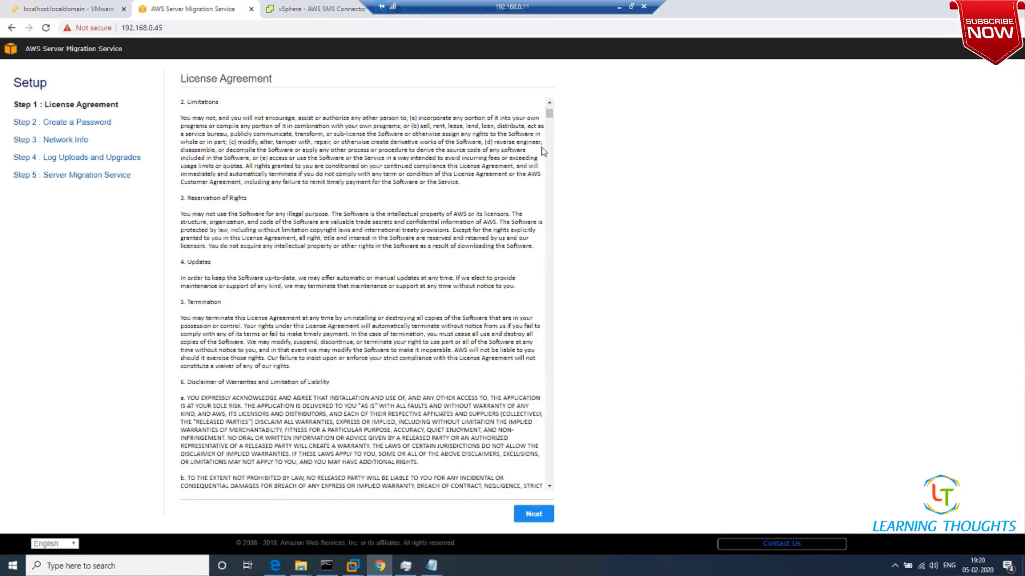
left_click_drag(549, 113, 549, 476)
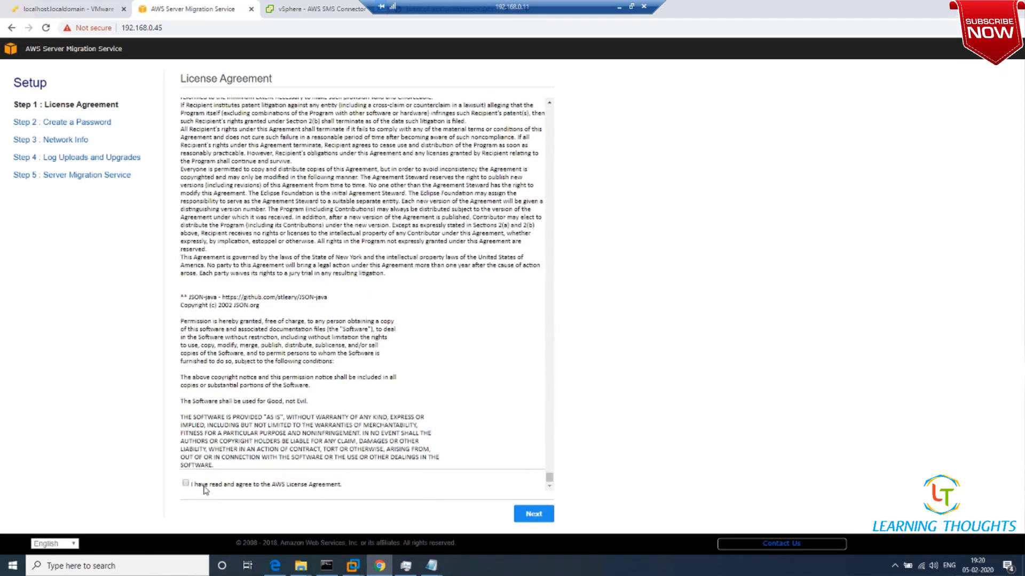
left_click(186, 483)
left_click(534, 513)
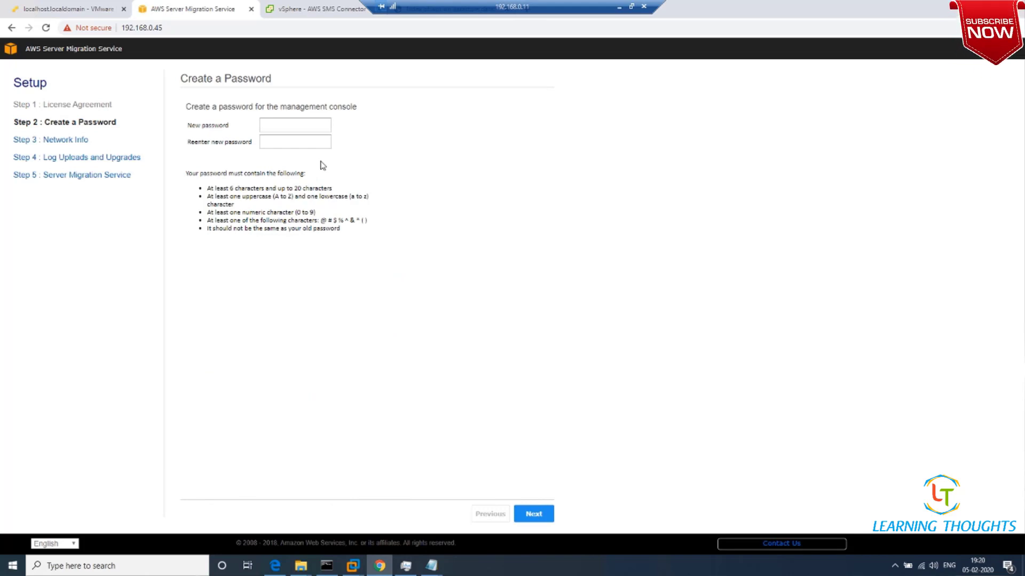
Create the management console password, enter it again for confirmation and continue the setup.
type("••••••")
key("BackSpace")
key("BackSpace")
key("BackSpace")
key("BackSpace")
type("•••••••••••••••")
key("Tab")
type("•••••••••••••••")
left_click(536, 515)
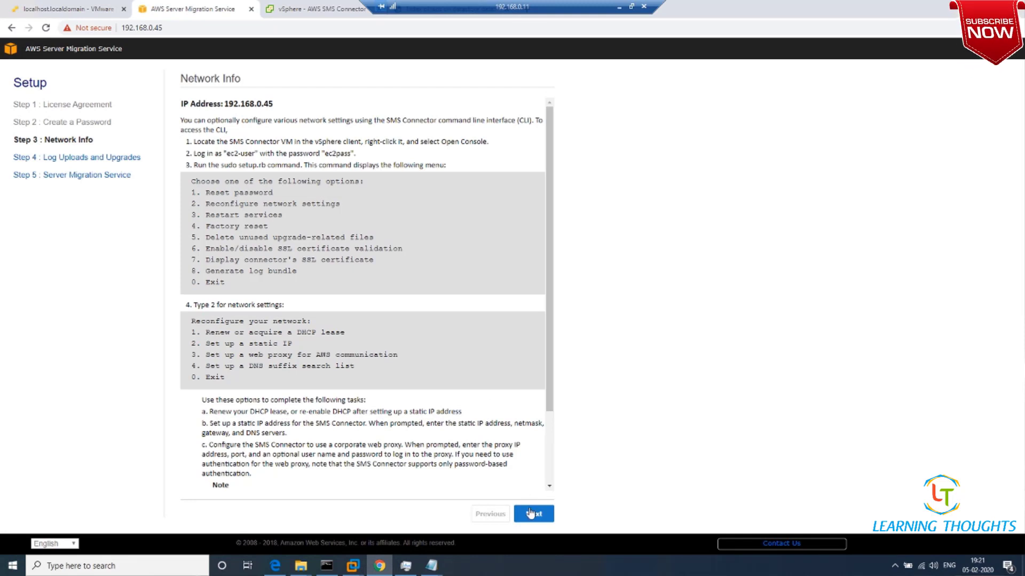
Review the network info and continue the setup with automatic log uploads and connector auto-upgrade left enabled.
scroll(548, 374, "down", 2)
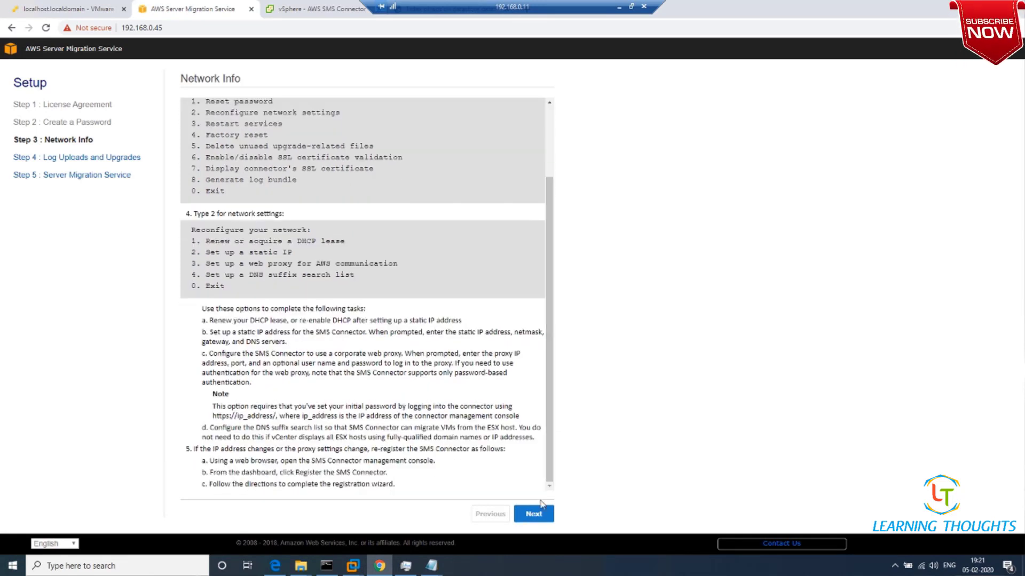
left_click(533, 515)
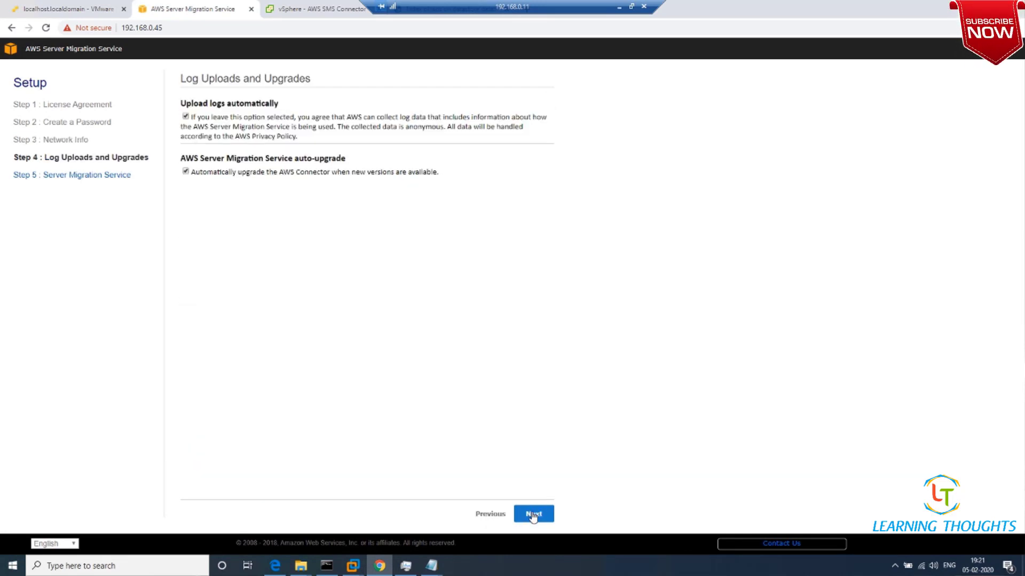
left_click(532, 514)
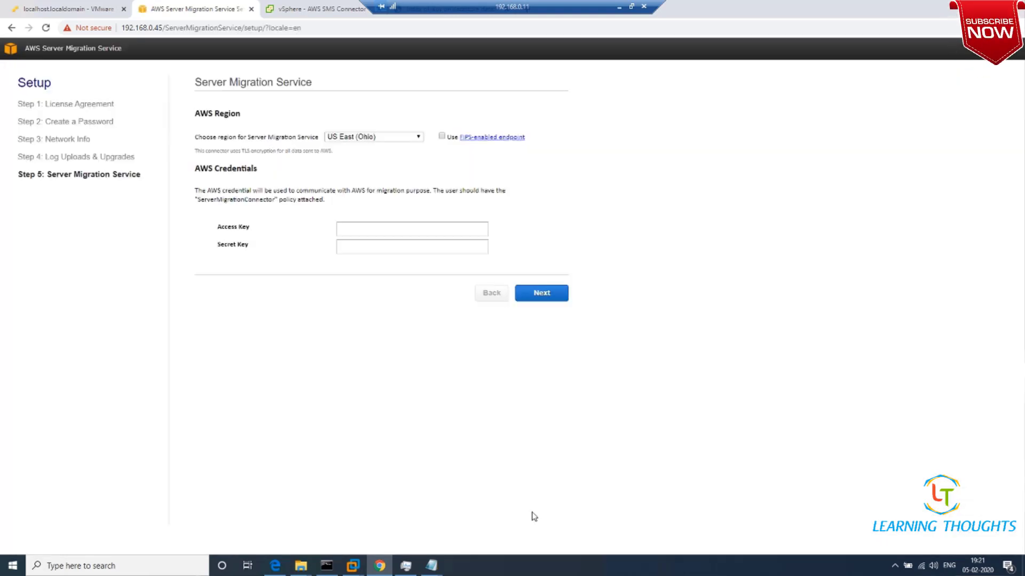
Set the Server Migration Service region to US West (Oregon), enter the AWS access key and secret key, and continue the setup.
left_click(416, 137)
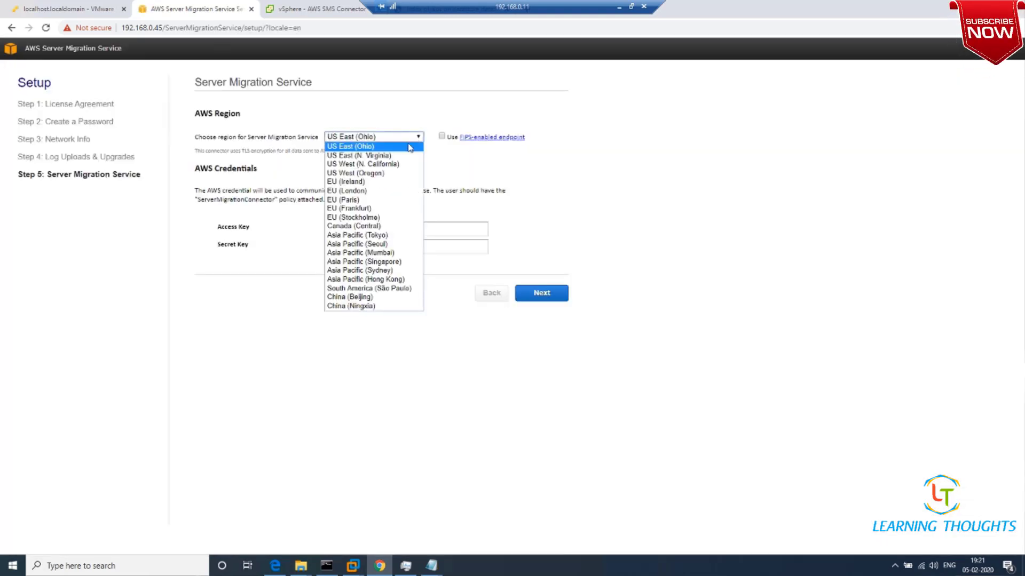
left_click(381, 178)
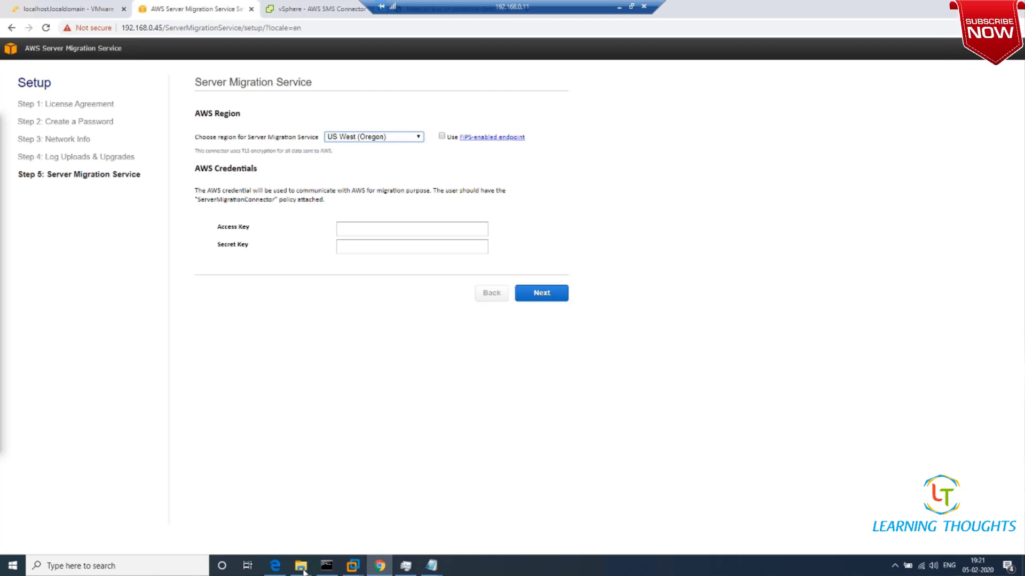
mouse_move(302, 571)
left_click(230, 521)
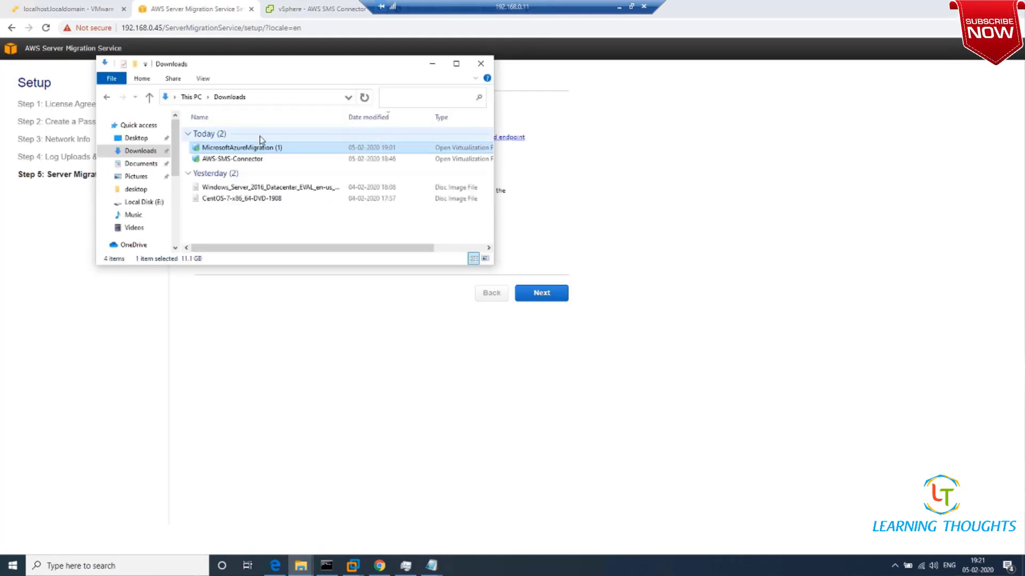
left_click(432, 63)
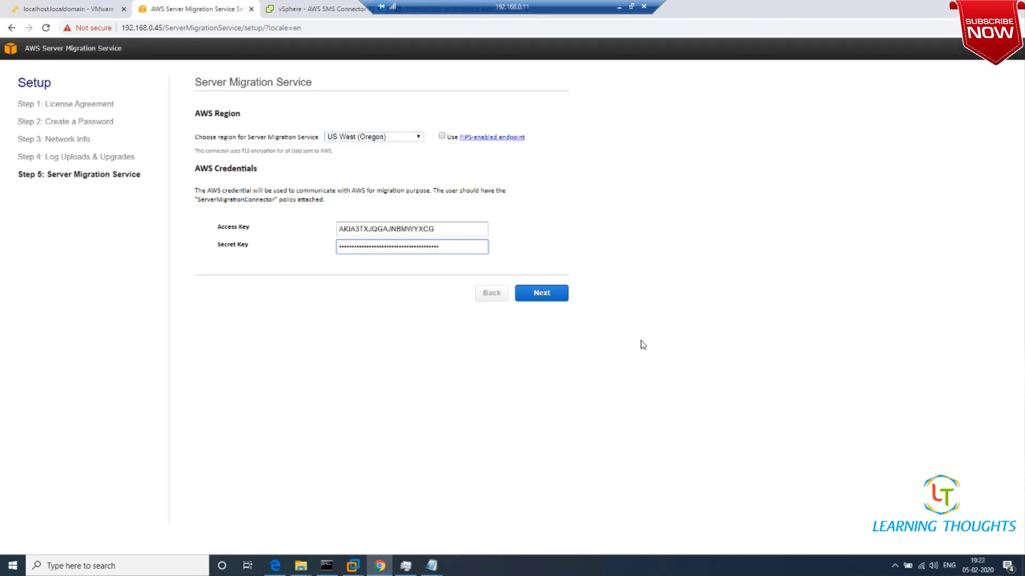
left_click(550, 298)
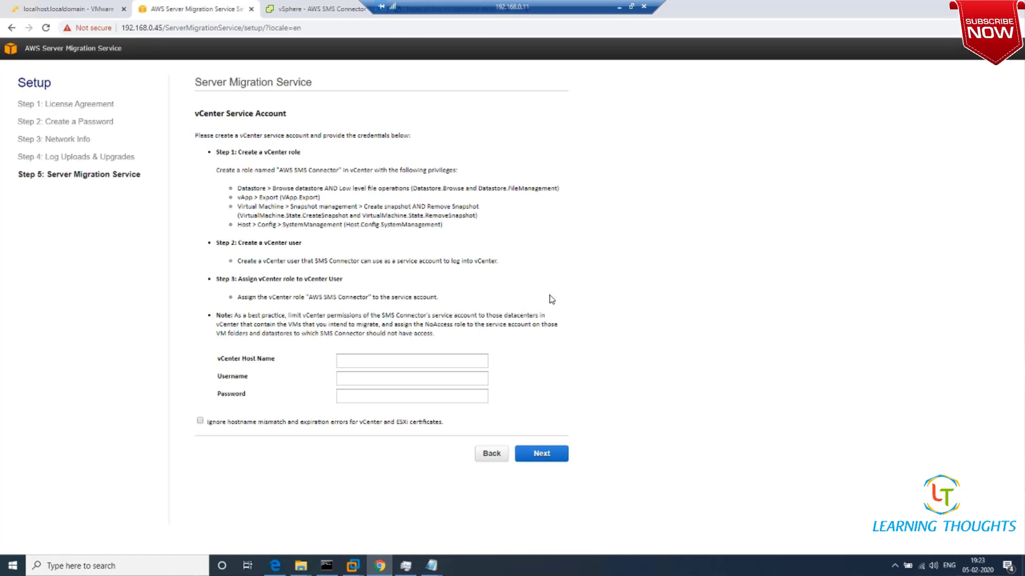
Copy the vCenter IP address 192.168.0.106 from the credentials file in Notepad into the connector setup's vCenter host name.
mouse_move(432, 566)
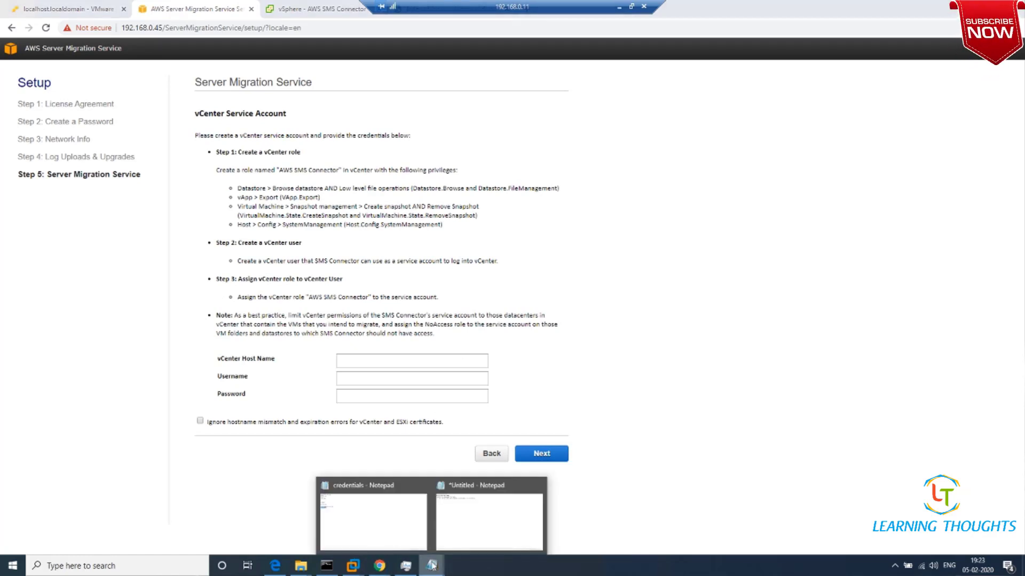
left_click(369, 530)
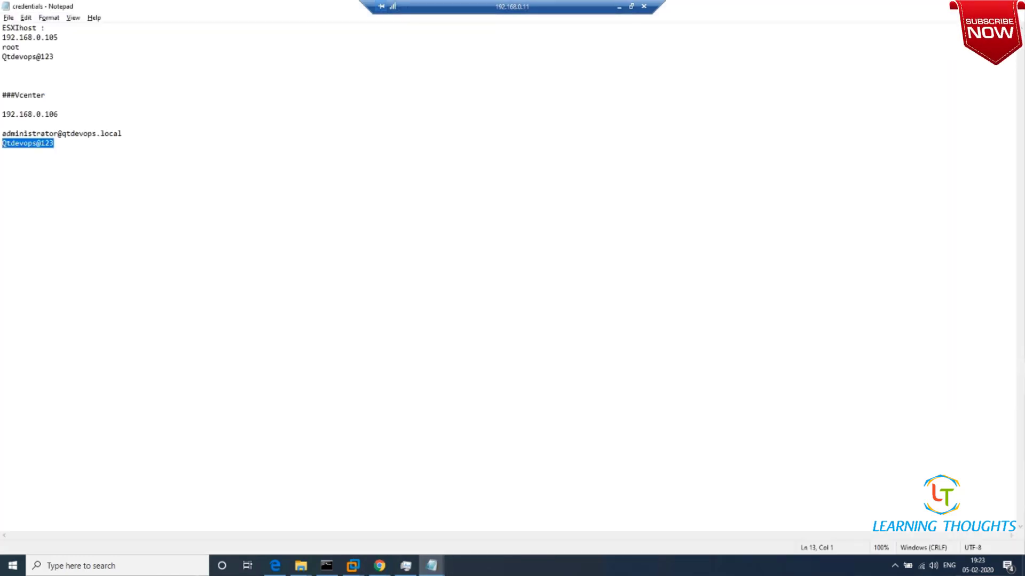
left_click_drag(59, 115, 2, 114)
key("ctrl+c")
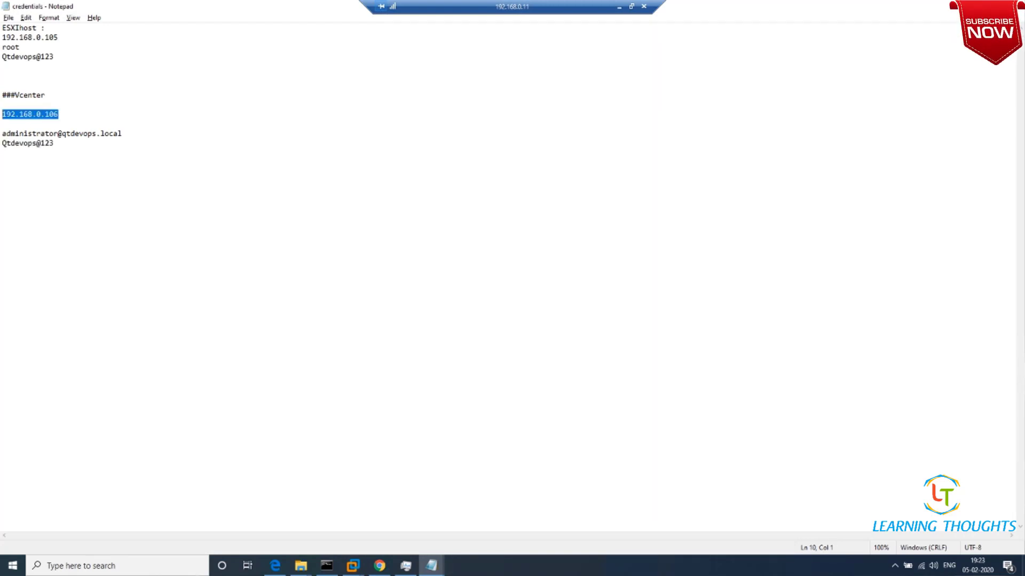
key("alt+Tab")
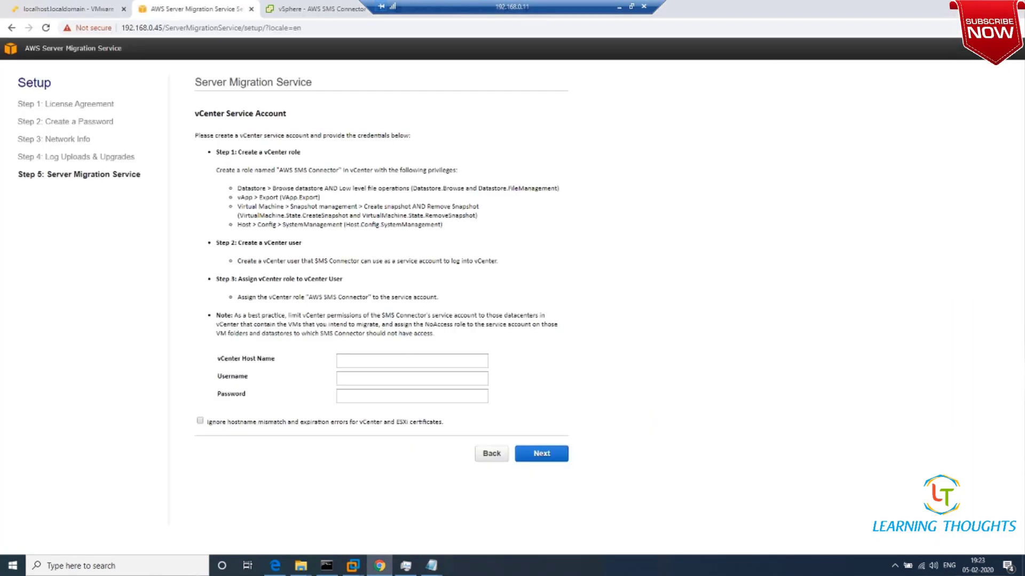
left_click(411, 361)
key("ctrl+v")
left_click(411, 378)
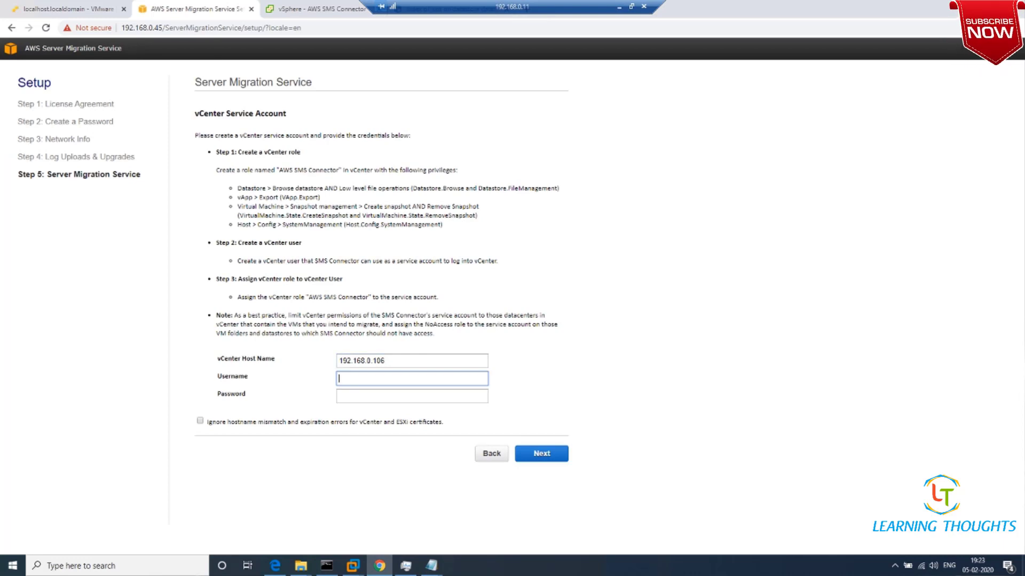
Copy the vCenter administrator username from the credentials file into the vCenter service account's username.
key("alt+Tab")
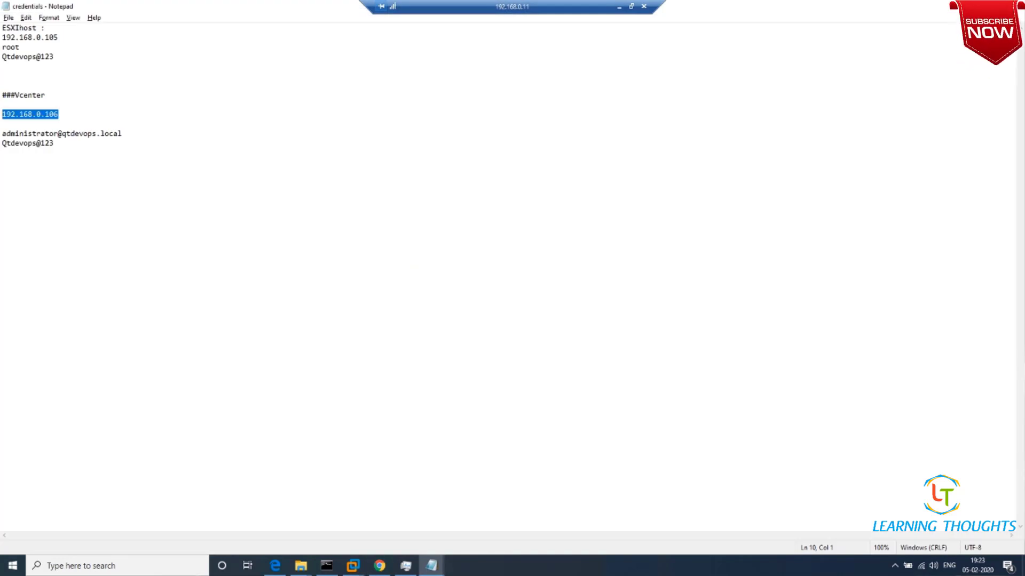
left_click_drag(122, 133, 2, 133)
key("ctrl+c")
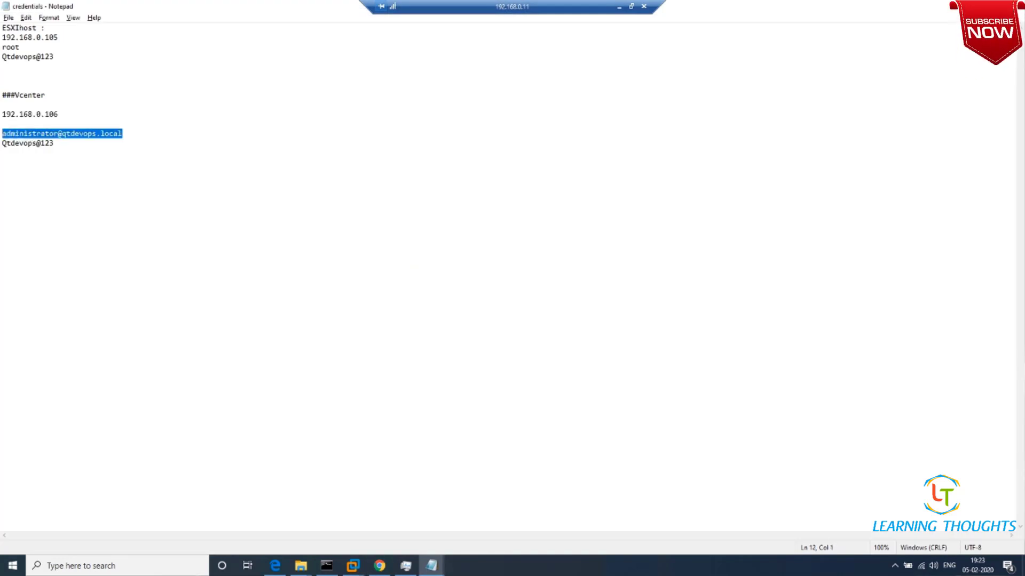
key("alt+Tab")
key("ctrl+v")
key("Tab")
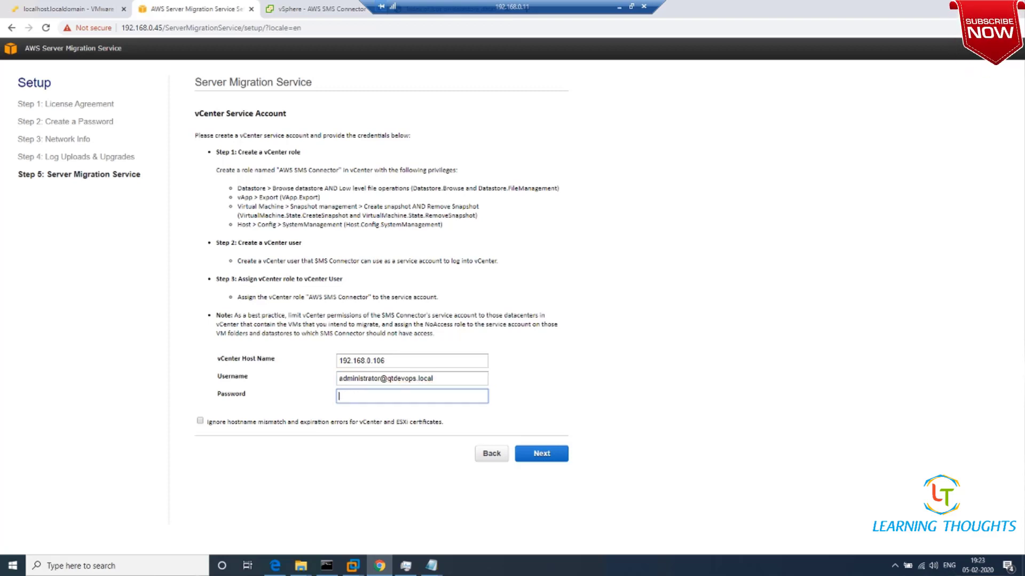
Copy the vCenter account password from the credentials file into the vCenter service account's password.
key("alt+Tab")
key("shift+Down")
key("shift+Down")
key("Down")
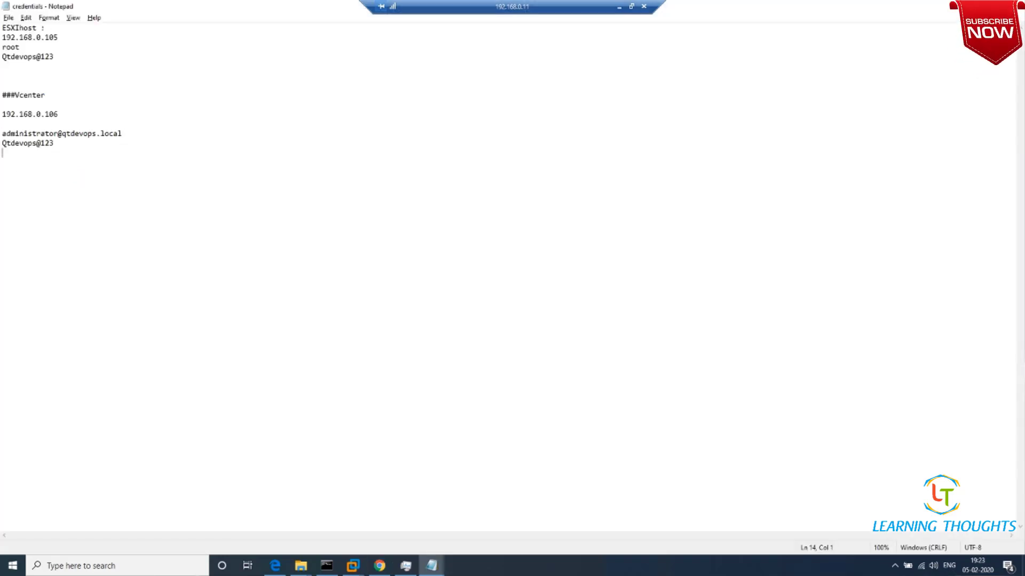
key("shift+Up")
key("alt+Tab")
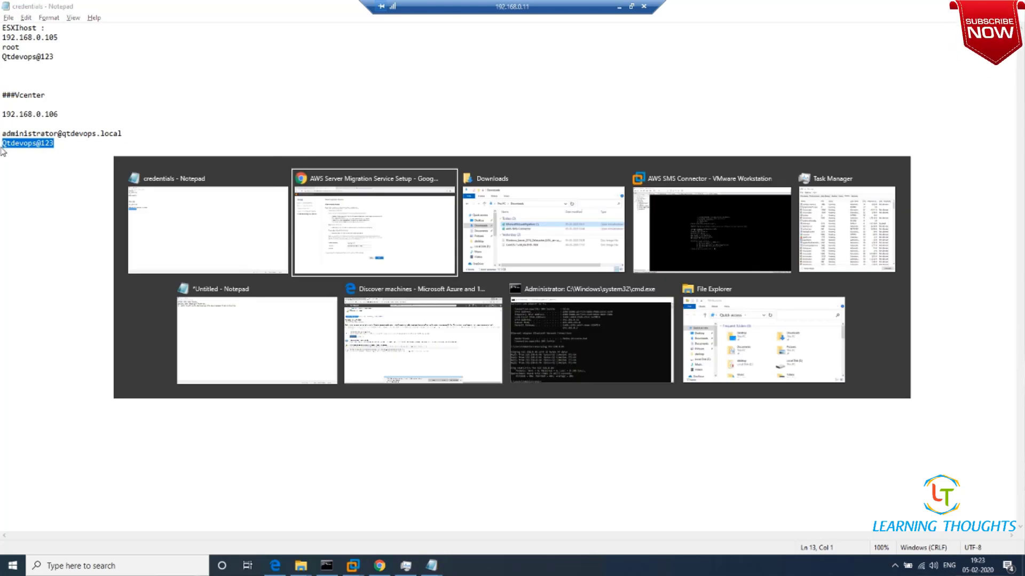
key("ctrl+v")
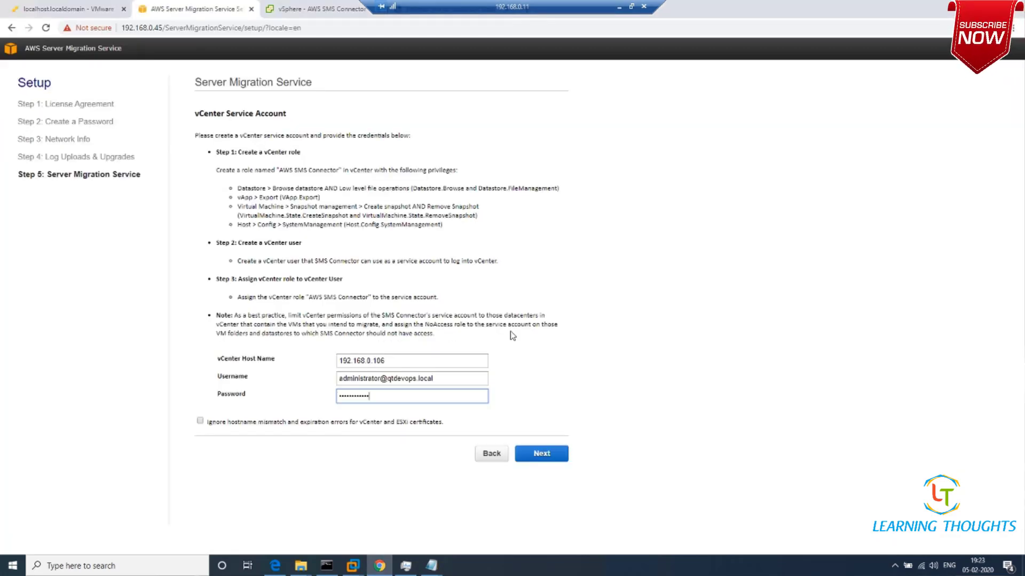
Submit the vCenter service account, trusting its certificate, and go to the connector dashboard.
left_click(541, 454)
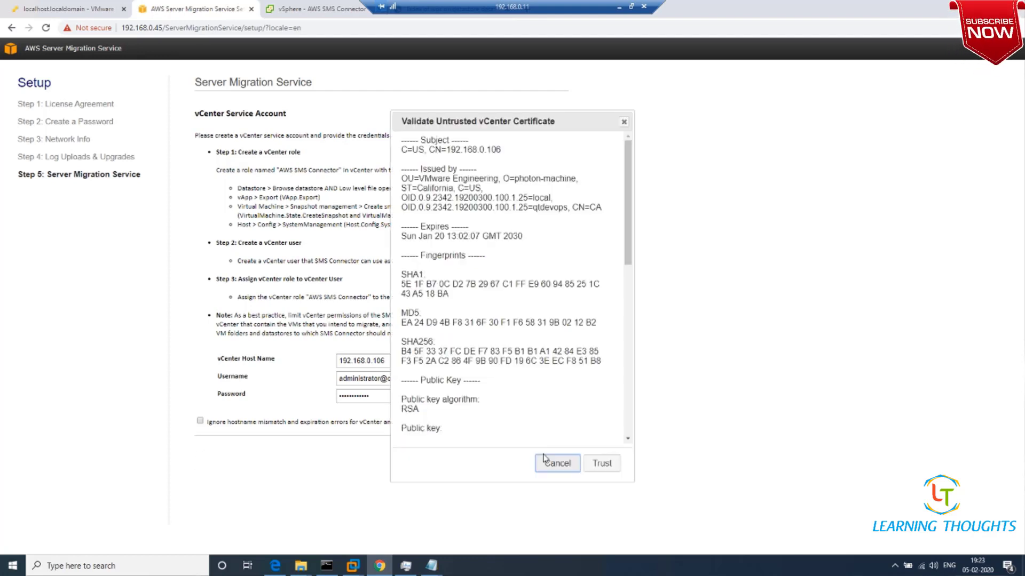
left_click(601, 464)
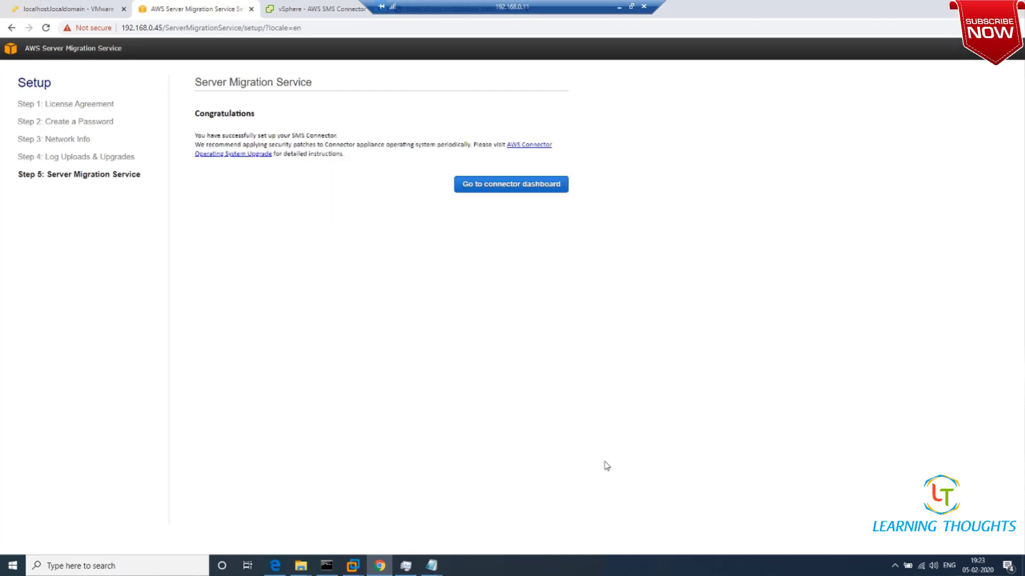
left_click(522, 186)
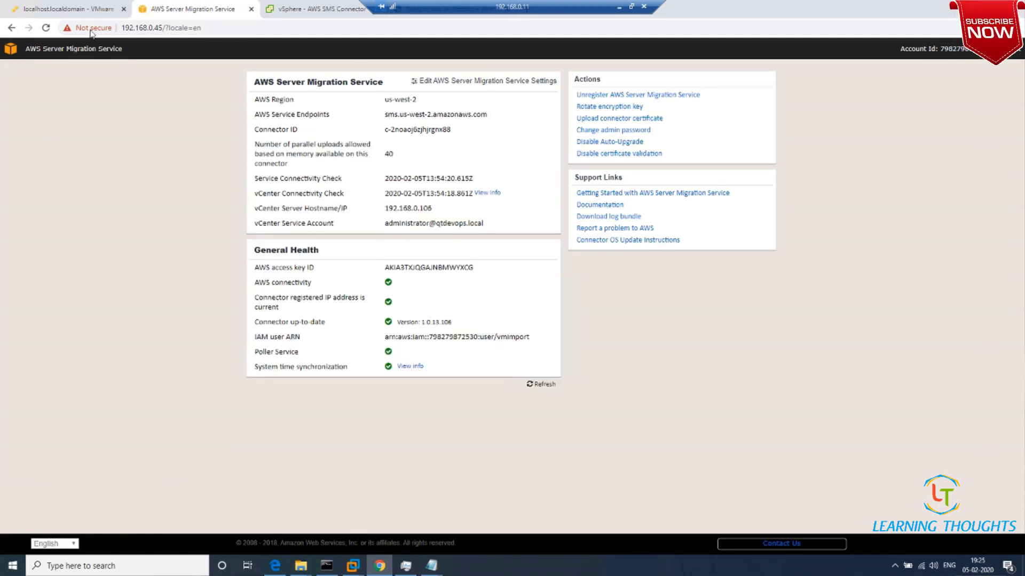
Open console.aws.amazon.com in a new browser tab and go to Server Migration Service.
key("super+Down")
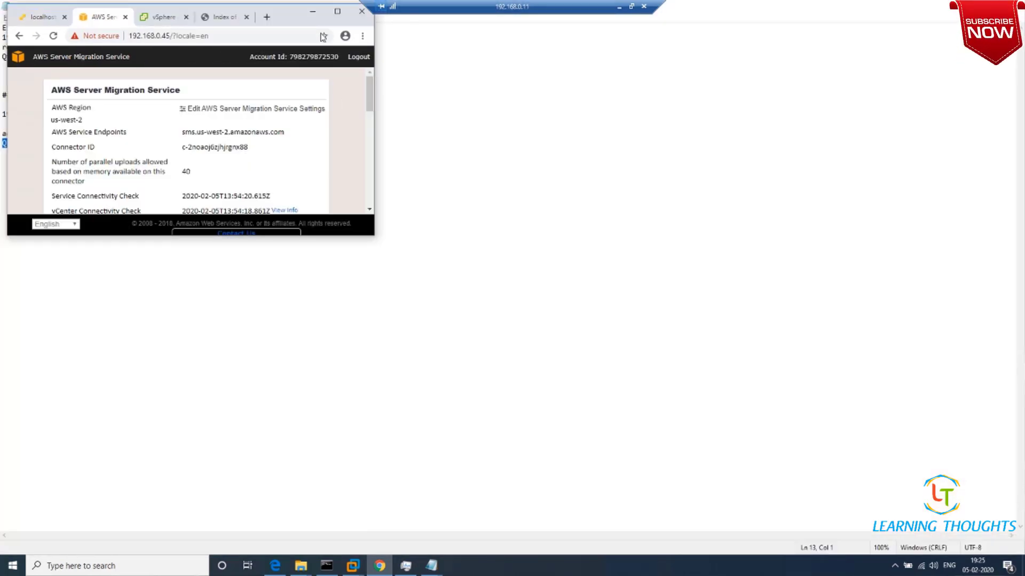
left_click(266, 17)
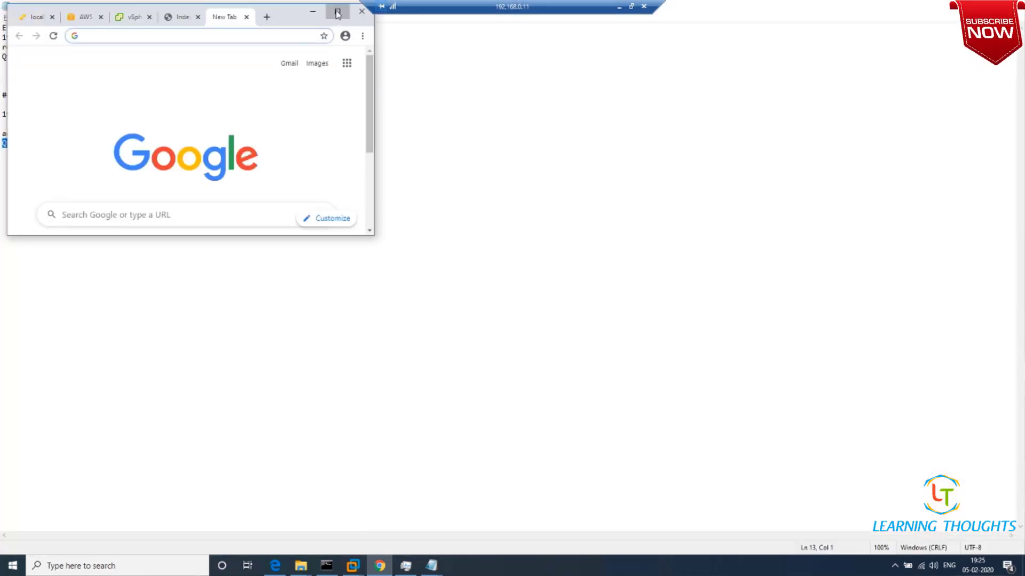
left_click(337, 12)
type("console.aws.amazon.com")
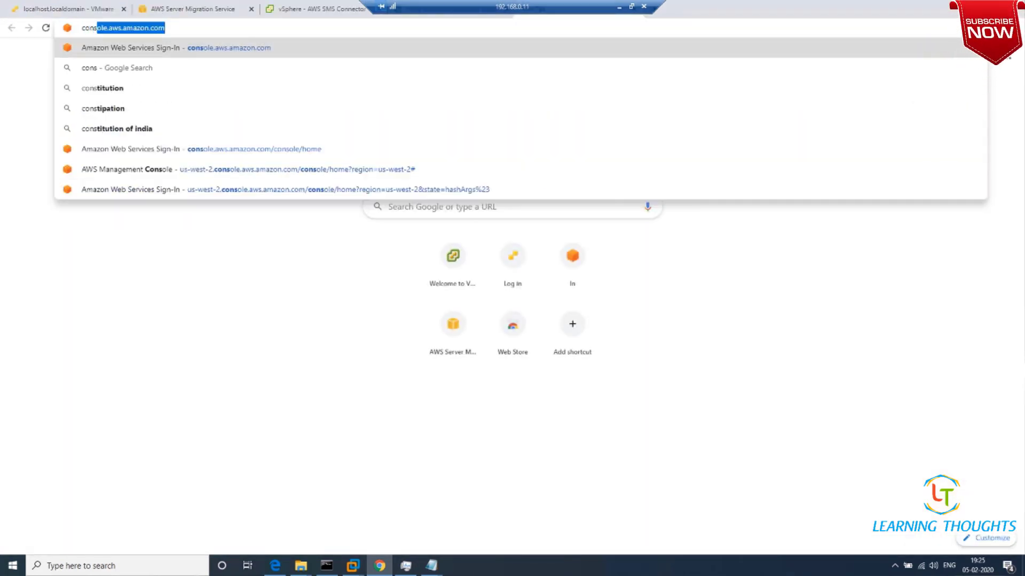
key("Return")
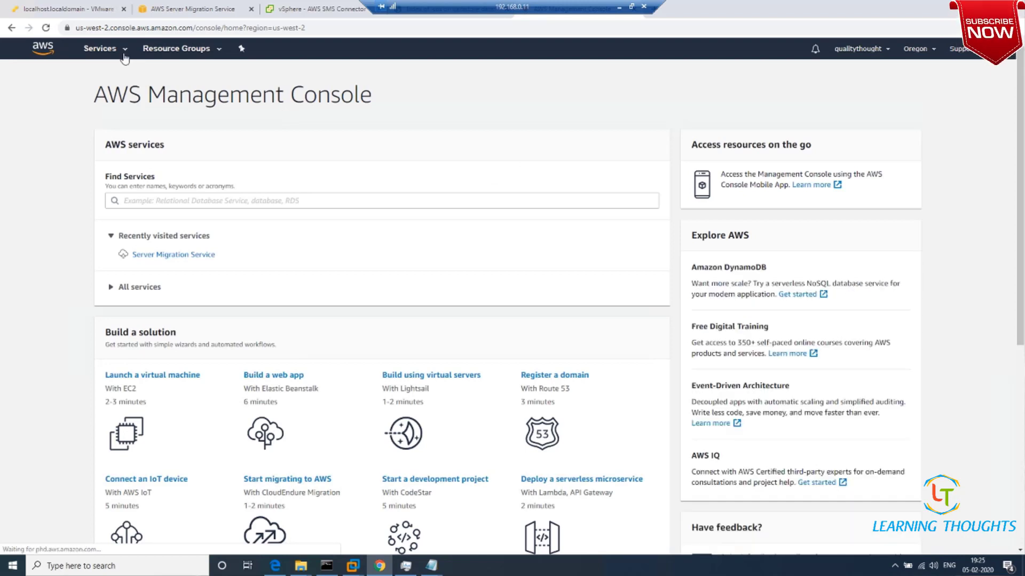
left_click(169, 255)
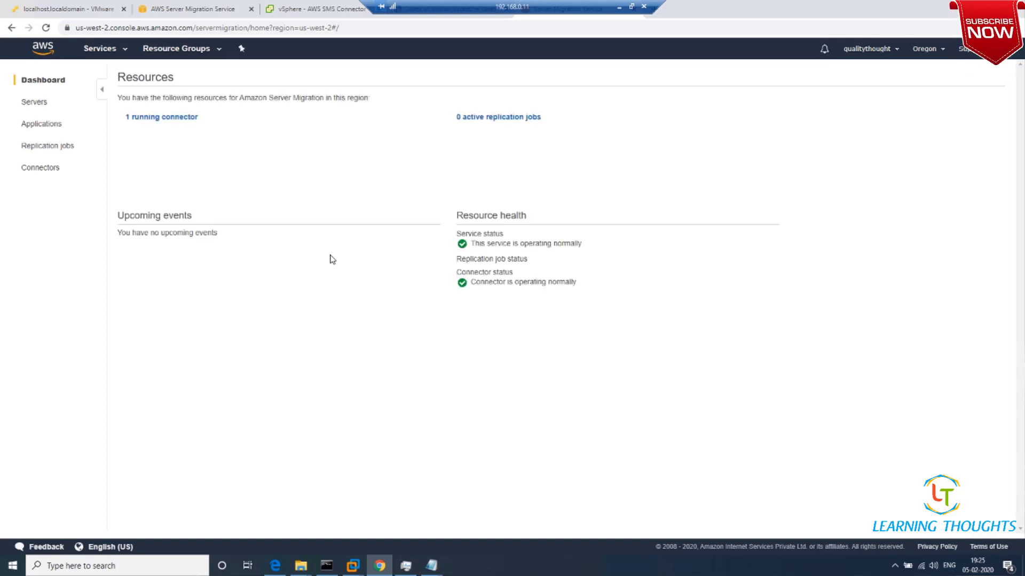
Open the running connector's details and import the server catalog from the data center.
left_click(178, 121)
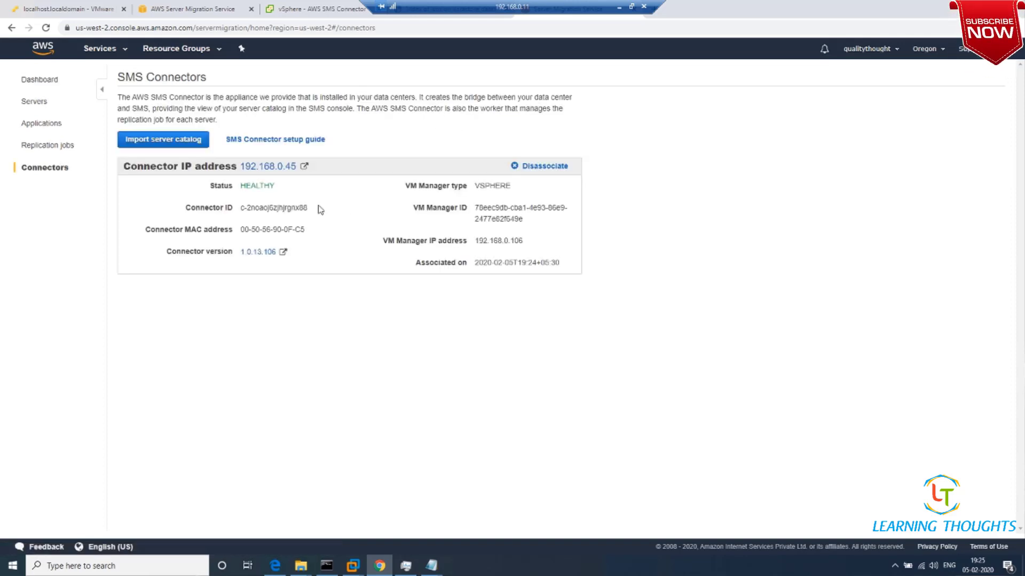
left_click(178, 139)
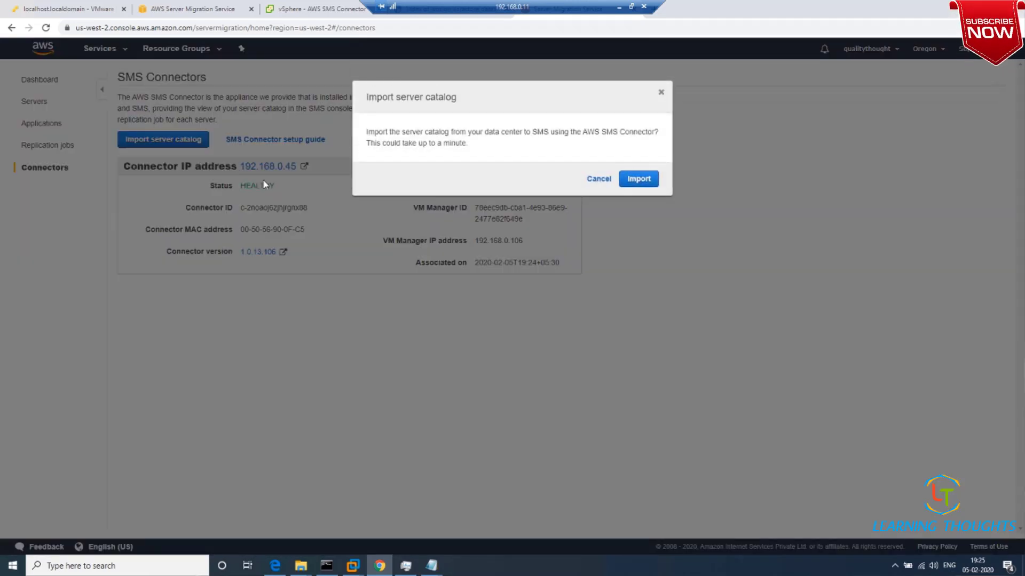
left_click(638, 179)
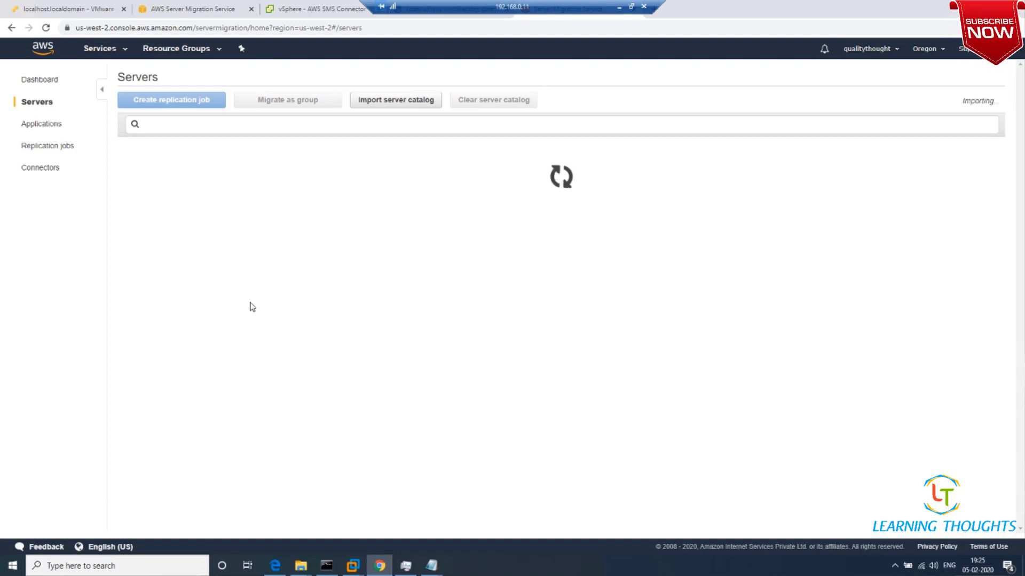
left_click(83, 124)
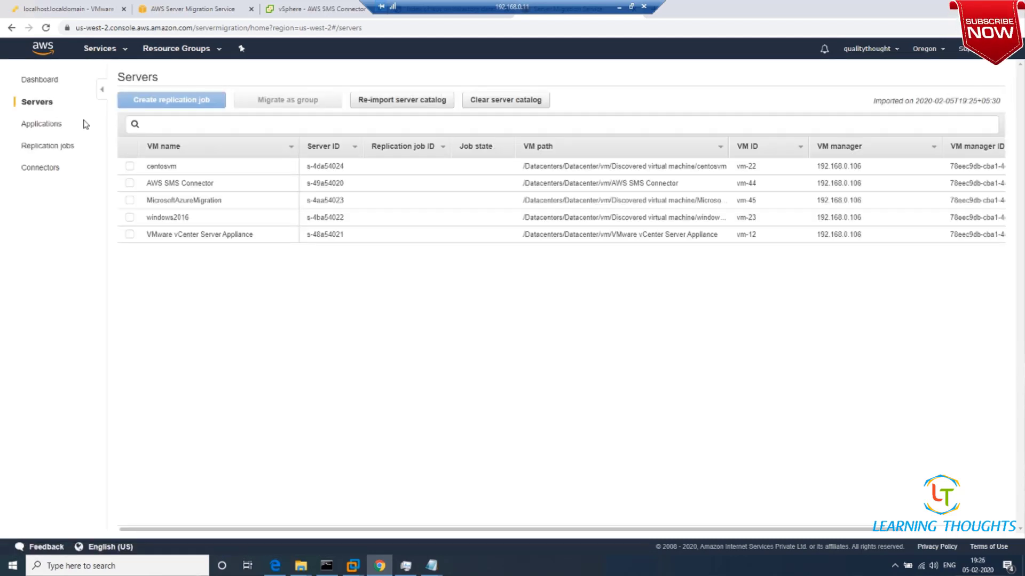
Select the centosvm and windows2016 servers and start creating replication jobs for them.
left_click(130, 166)
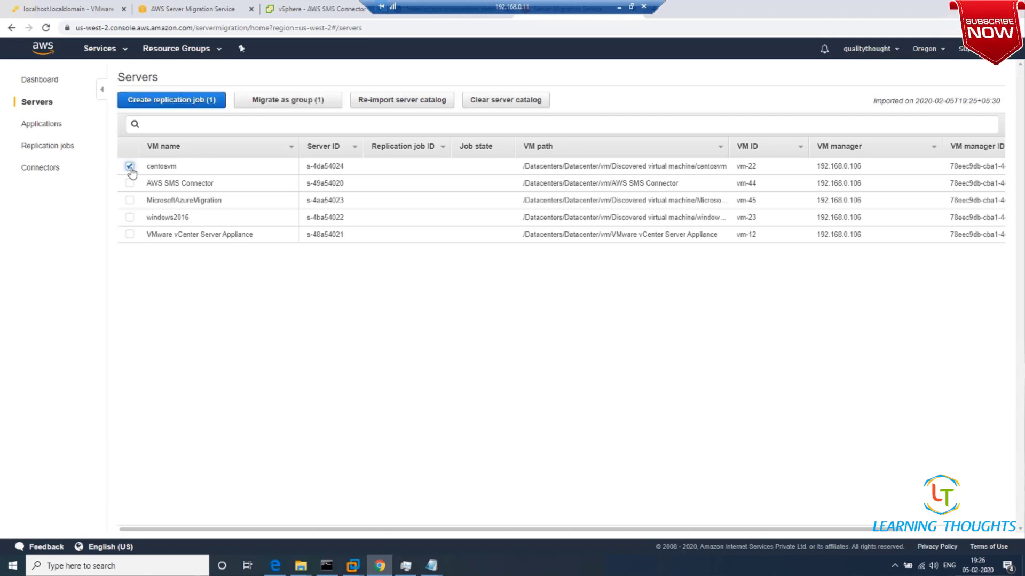
left_click(130, 218)
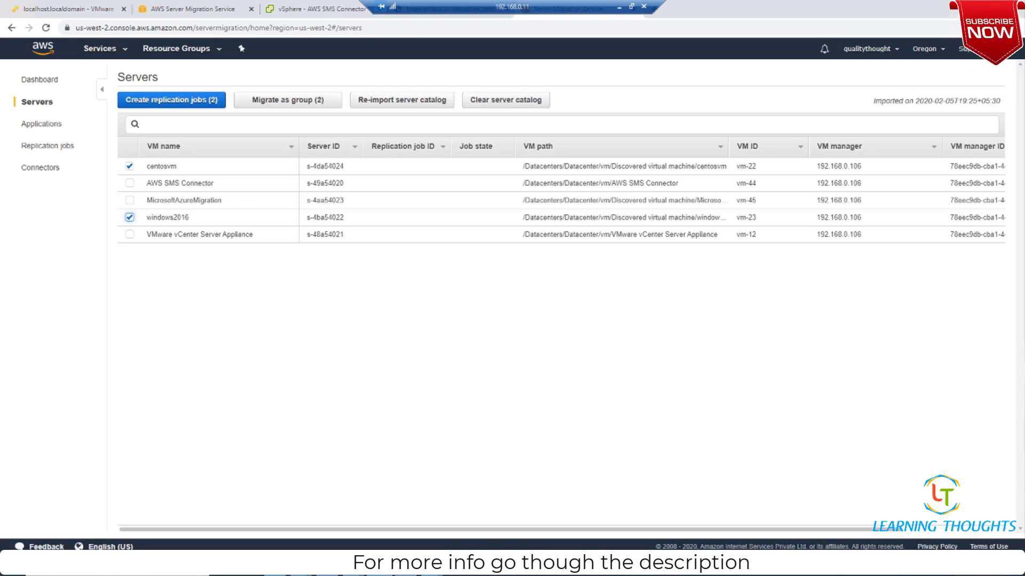
left_click(194, 101)
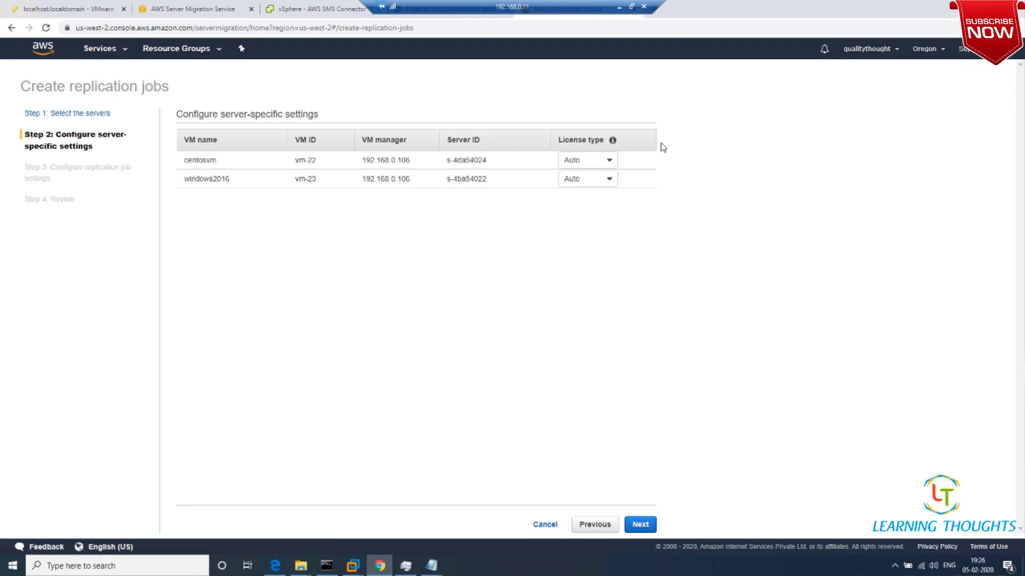
Set the license type to BYOL for both centosvm and windows2016 and continue to the replication job settings.
left_click(608, 160)
left_click(592, 210)
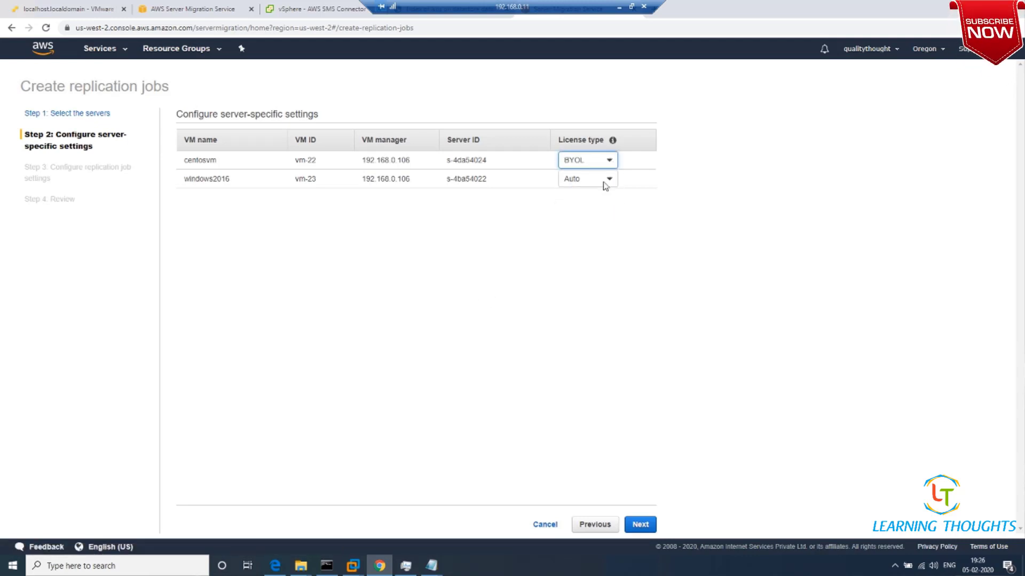
left_click(605, 184)
left_click(587, 225)
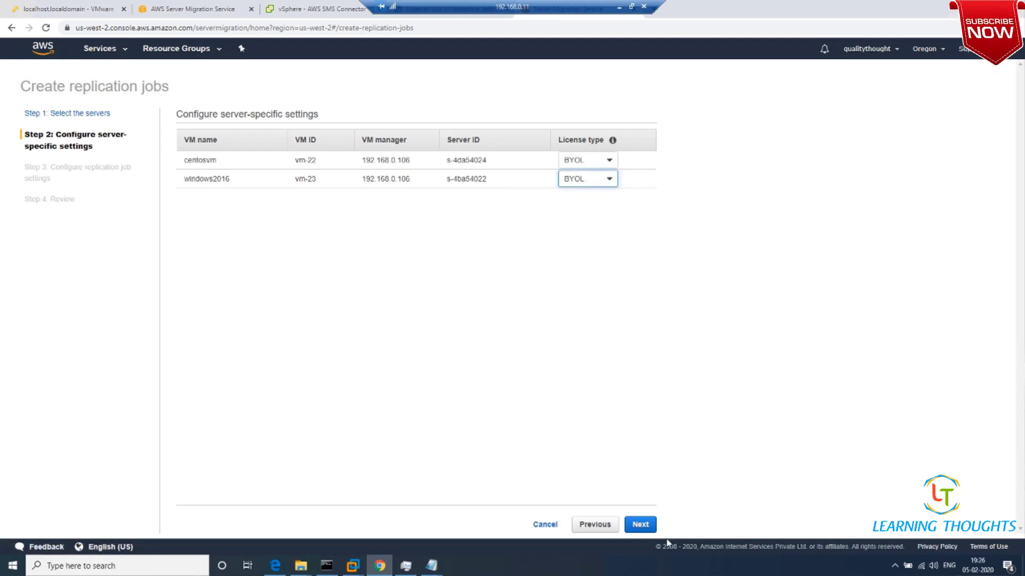
left_click(640, 525)
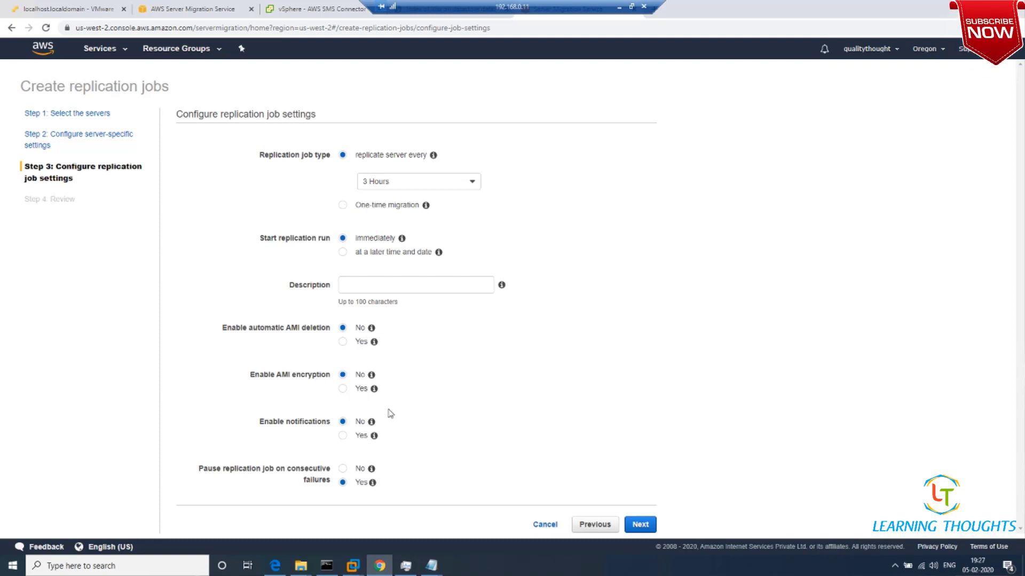
Enable automatic AMI deletion keeping 2 AMIs, leave the other job settings at their defaults, and create the replication jobs.
left_click(342, 342)
left_click(414, 364)
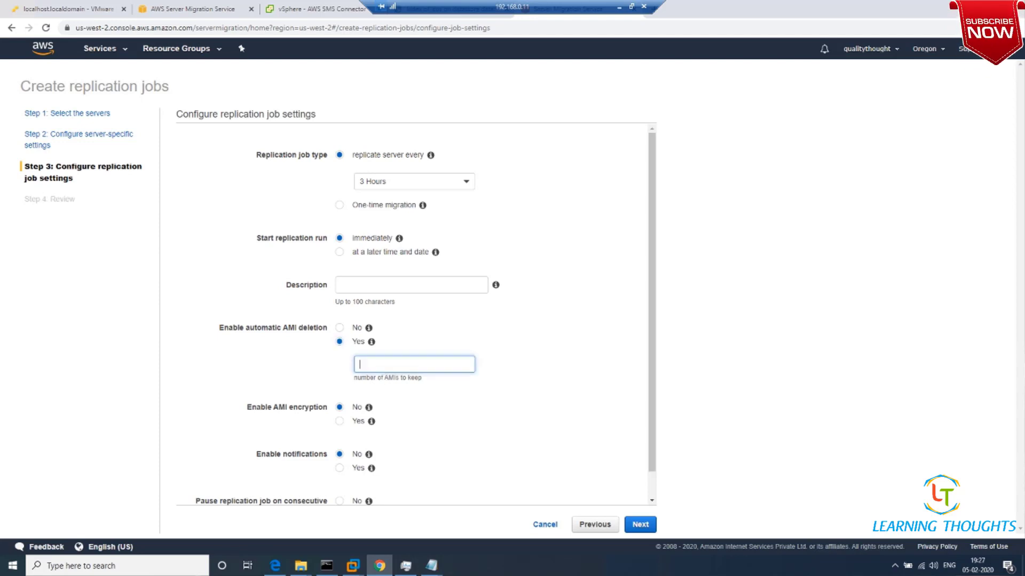
type("2")
left_click(453, 423)
scroll(456, 424, "down", 1)
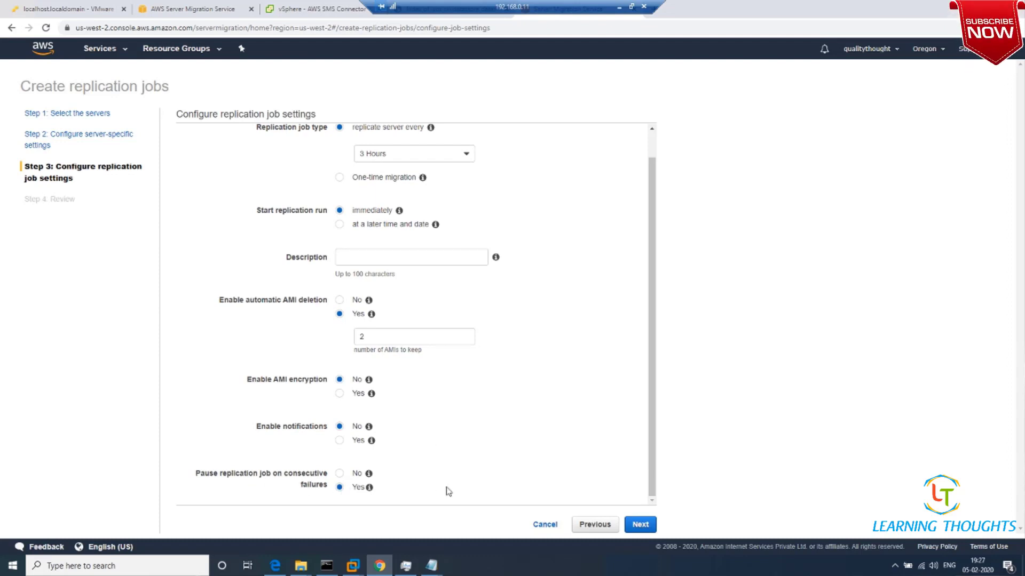
left_click(640, 526)
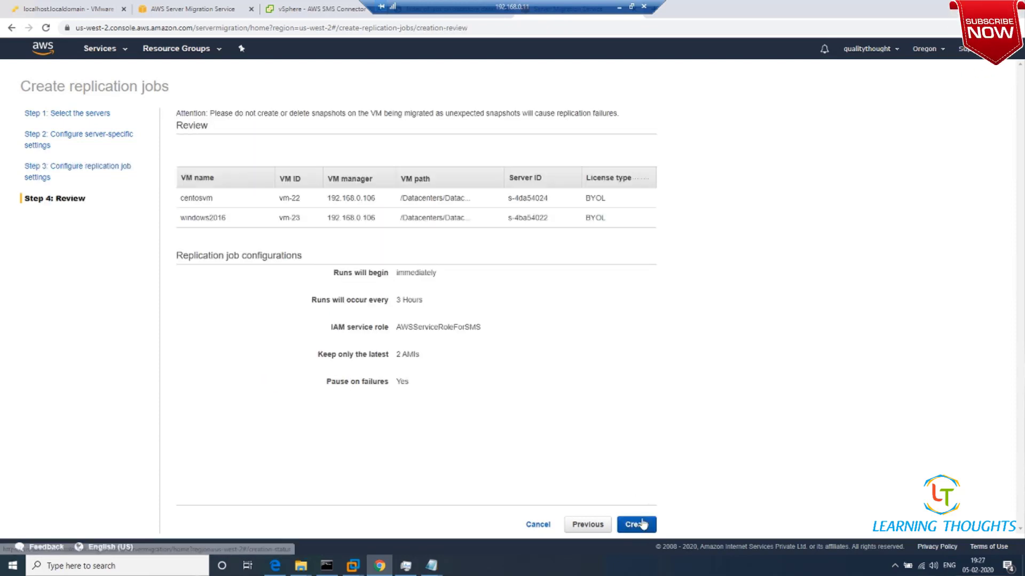
left_click(636, 525)
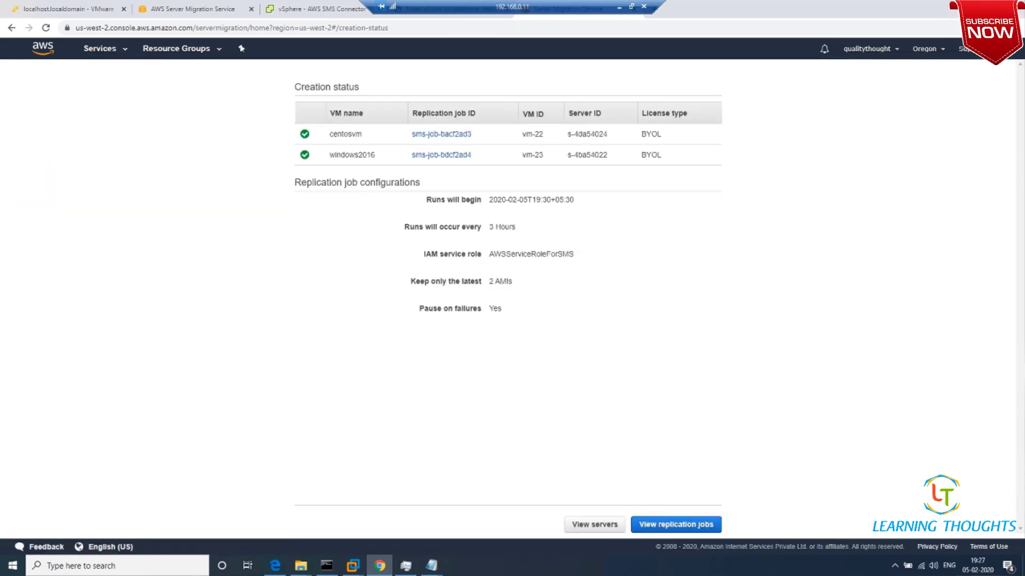
View the replication jobs and examine the details of the centosvm and windows2016 jobs.
left_click(689, 529)
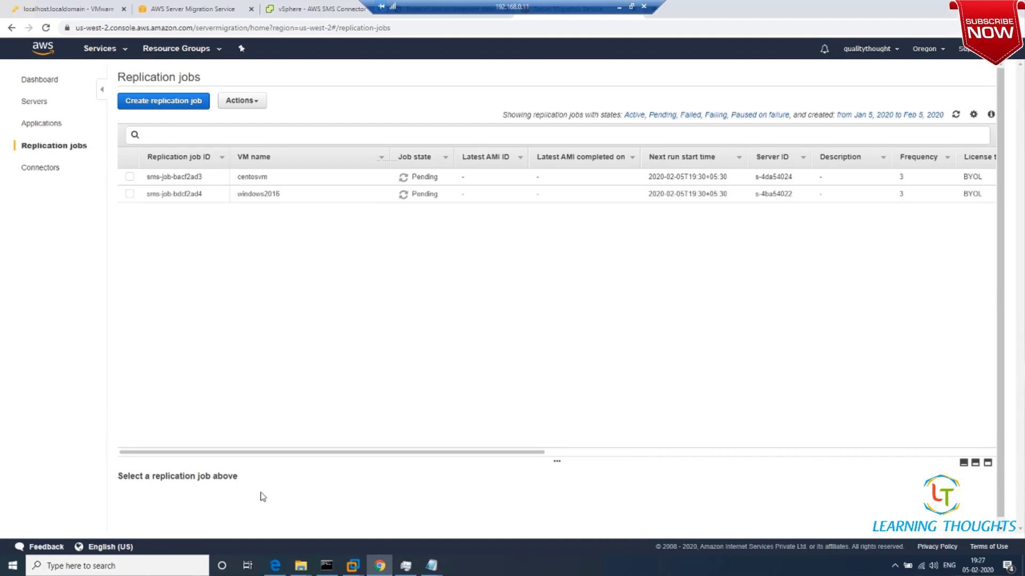
left_click(238, 180)
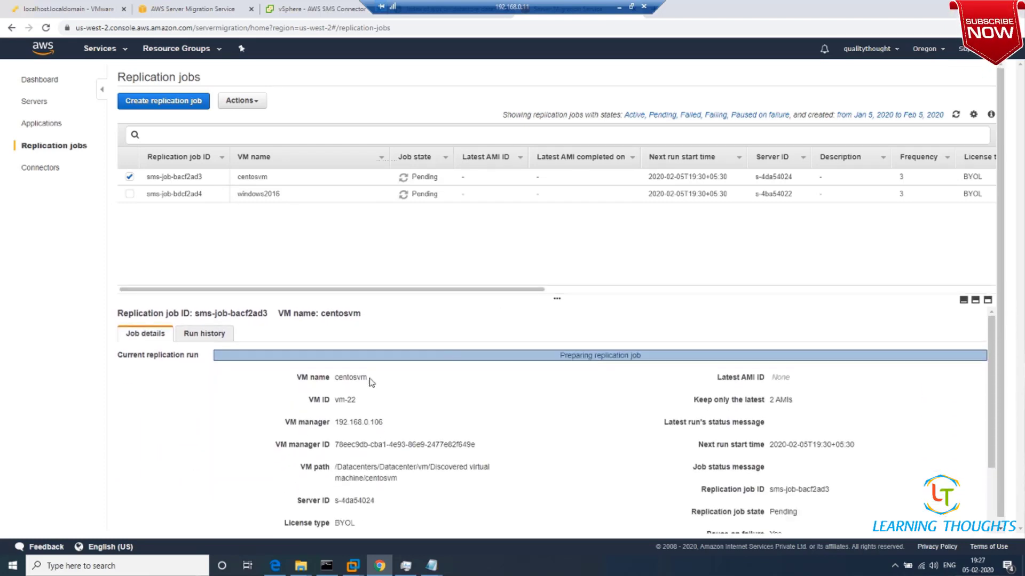
left_click(276, 196)
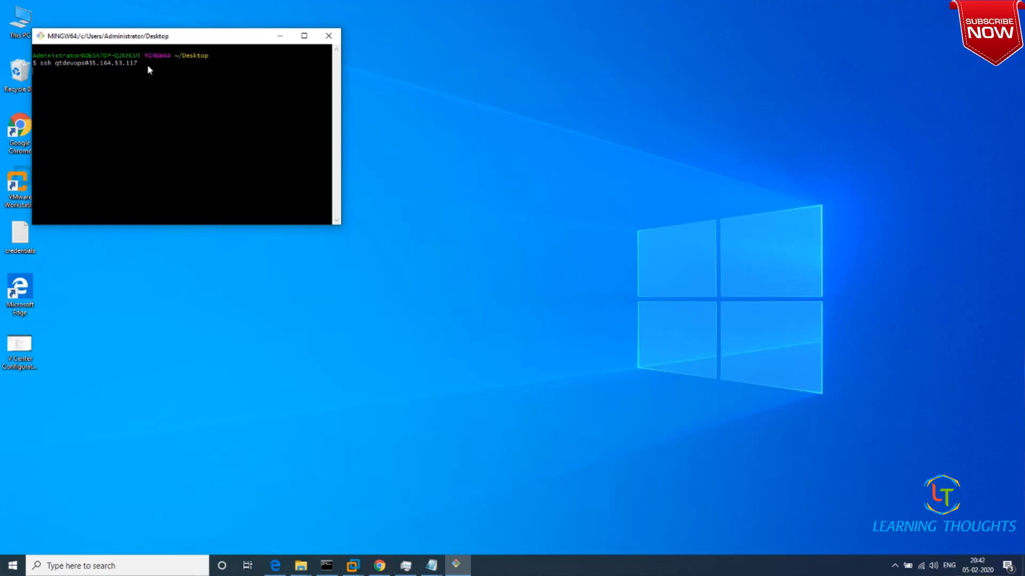
Set the terminal's Lucida Console font size to 14 and save the options.
right_click(191, 39)
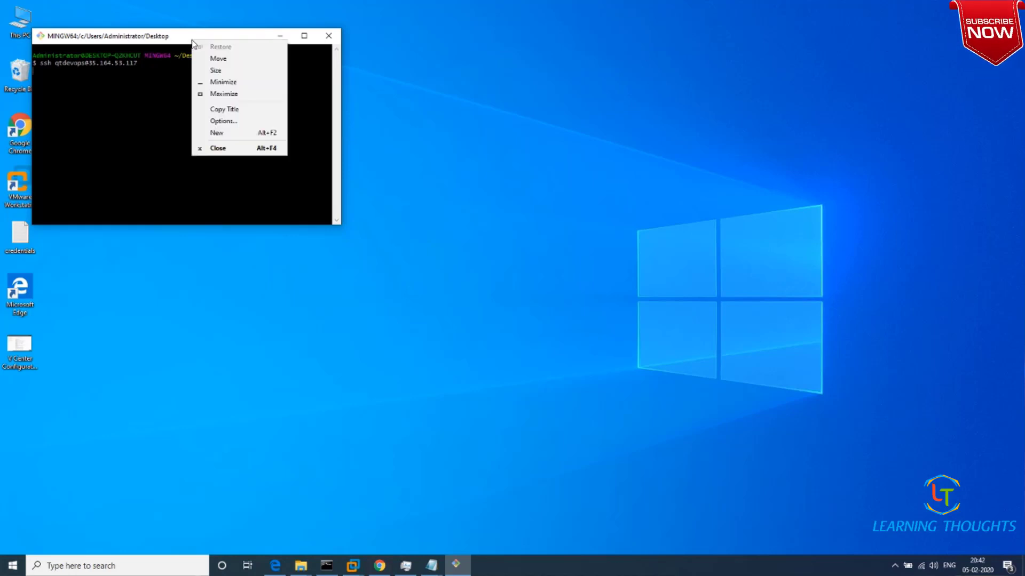
left_click(233, 121)
left_click(82, 83)
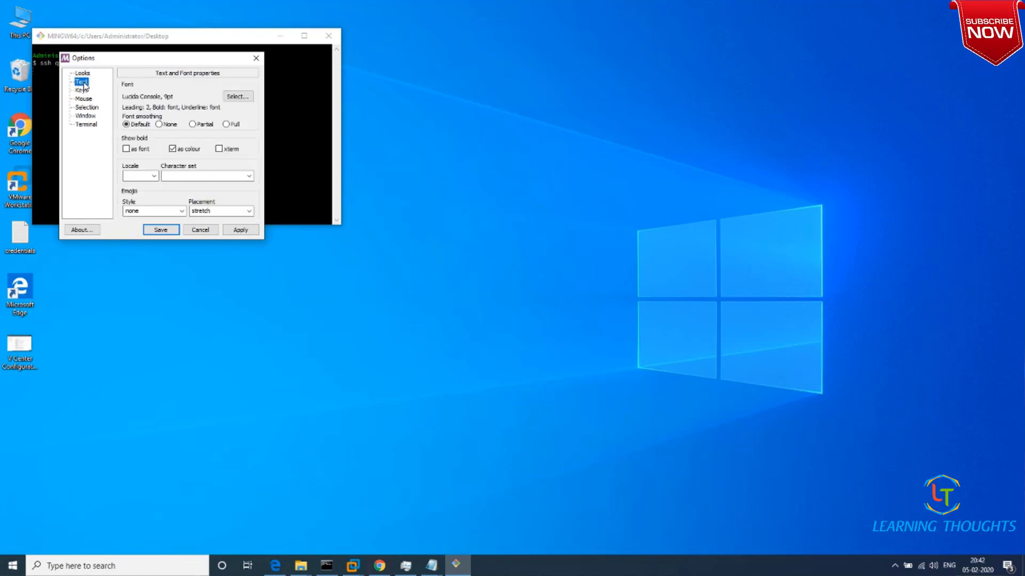
left_click(246, 100)
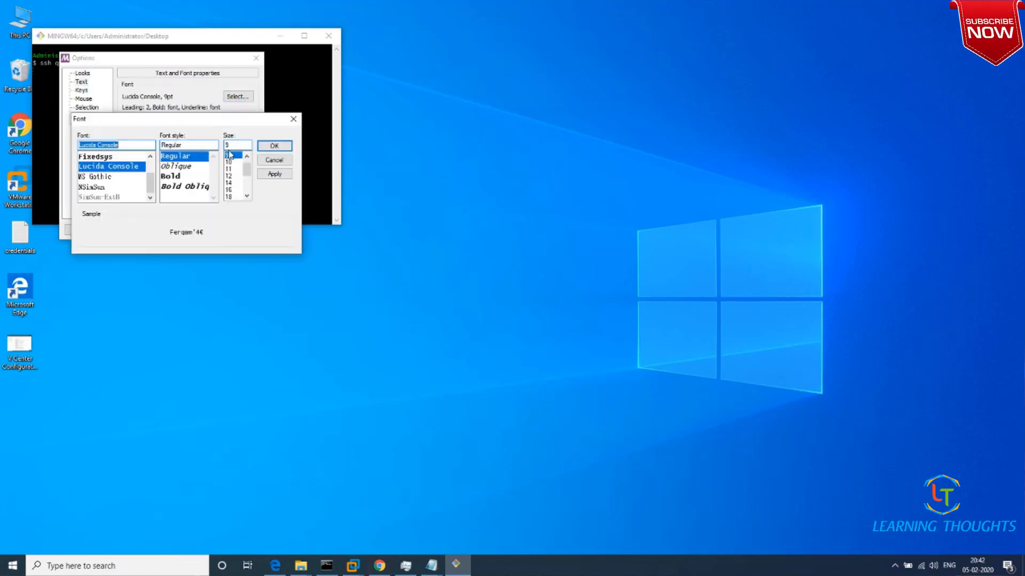
left_click(231, 184)
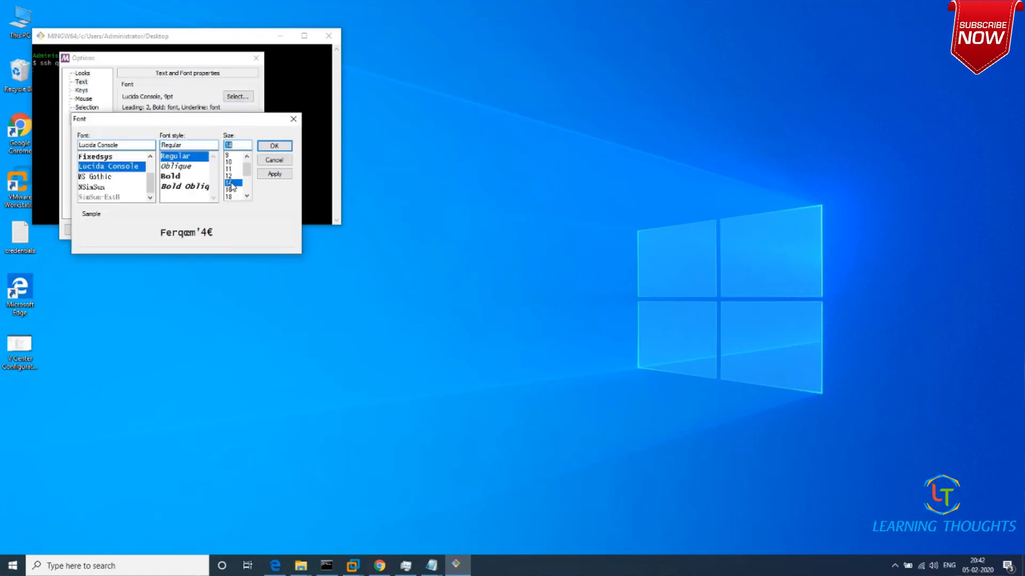
left_click(274, 145)
left_click(240, 231)
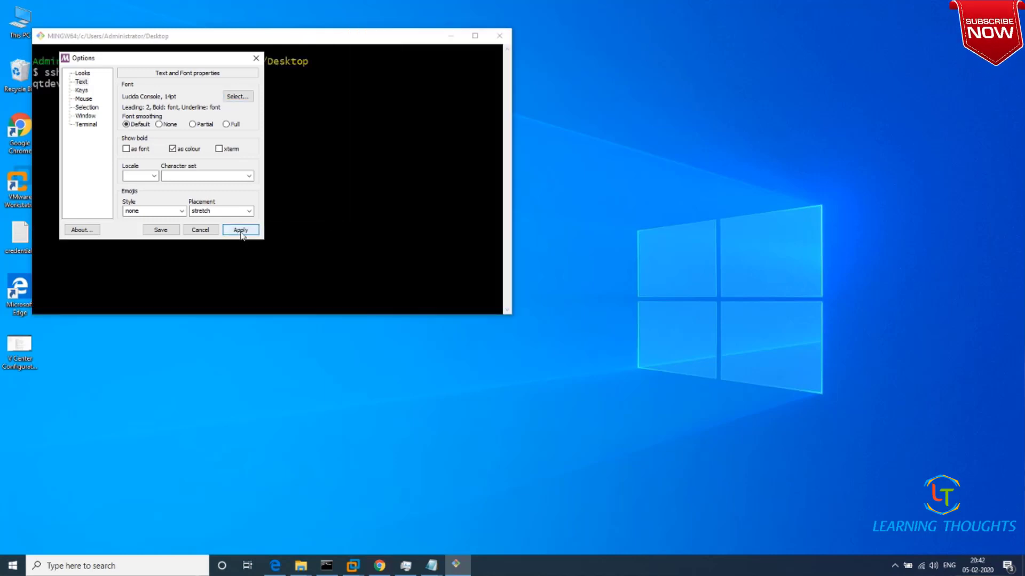
left_click(160, 230)
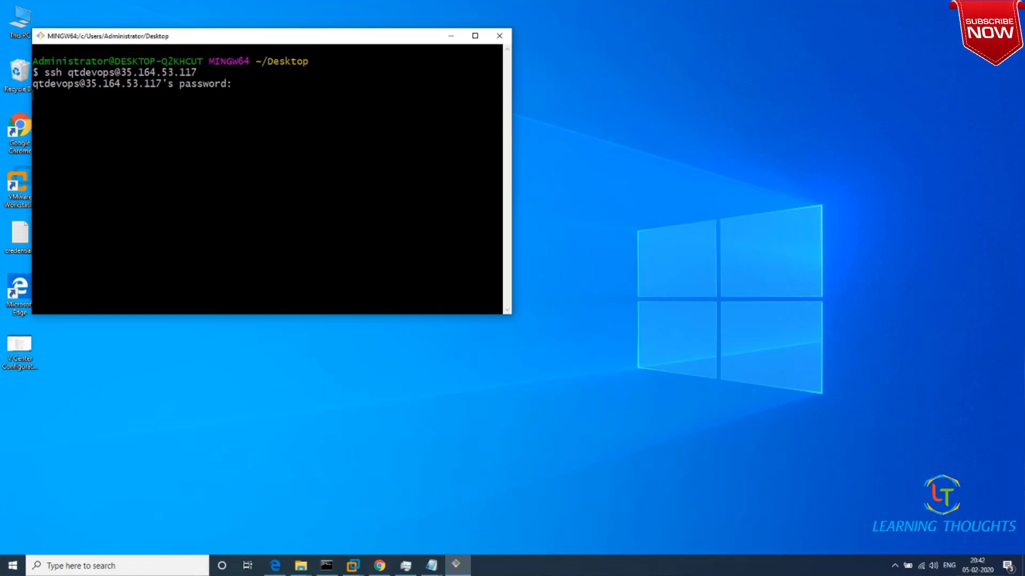
Enter the account password to log in to 35.164.53.117 over SSH.
key("Return")
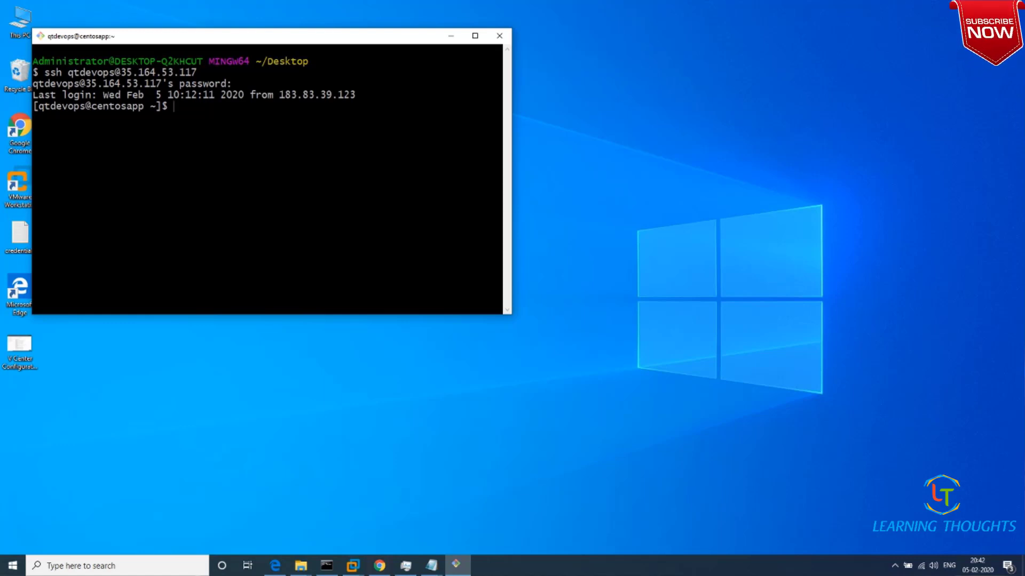
type("sudo")
type("yum search")
key("BackSpace")
key("BackSpace")
key("BackSpace")
key("BackSpace")
key("BackSpace")
key("BackSpace")
key("BackSpace")
key("BackSpace")
key("BackSpace")
key("BackSpace")
key("BackSpace")
key("BackSpace")
key("BackSpace")
key("BackSpace")
key("BackSpace")
Check the server's Java version, trying java --version and rerunning it corrected as java -version.
type("java --version")
key("Return")
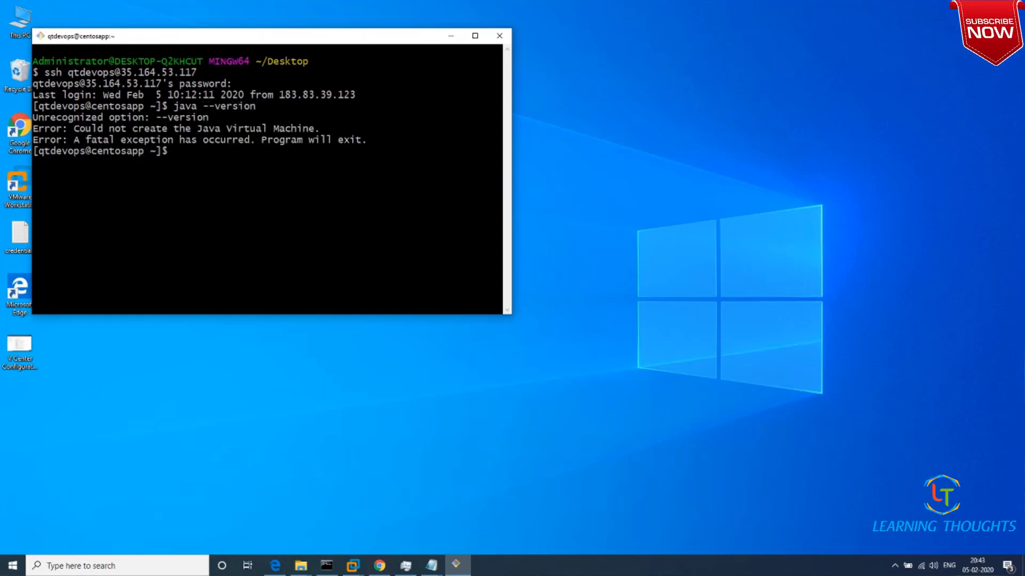
key("Up")
key("Left")
key("Left")
key("Left")
key("Left")
key("Left")
key("Left")
key("Left")
key("BackSpace")
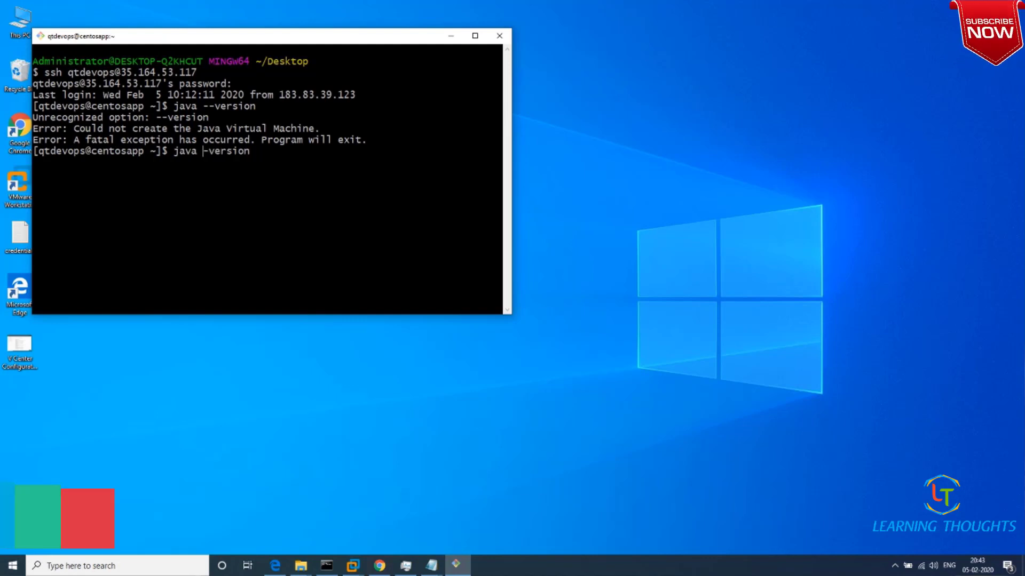
key("Return")
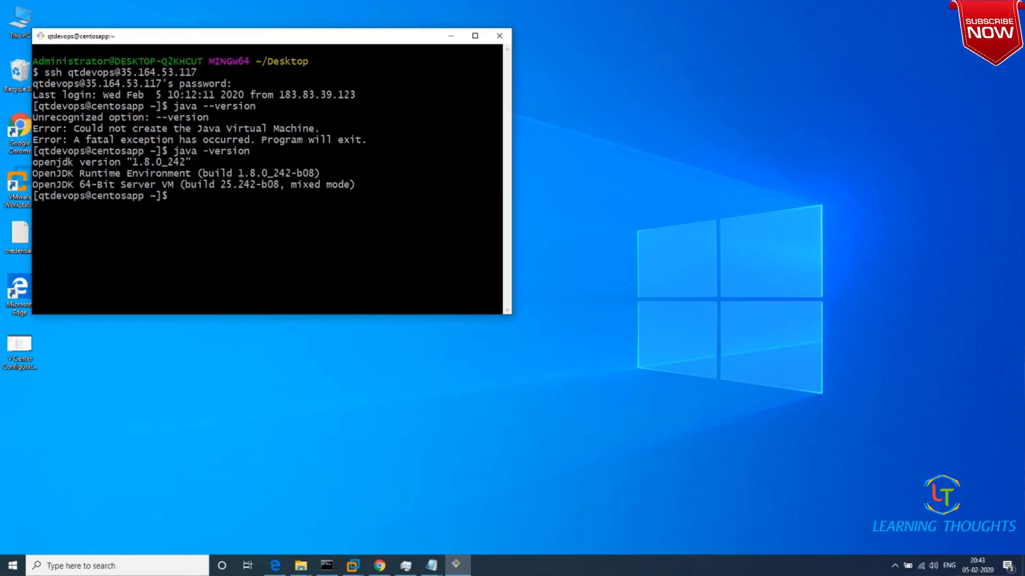
Query the Tomcat service with sudo systemctl status tomcat, entering the sudo password.
type("sudo systemctl status")
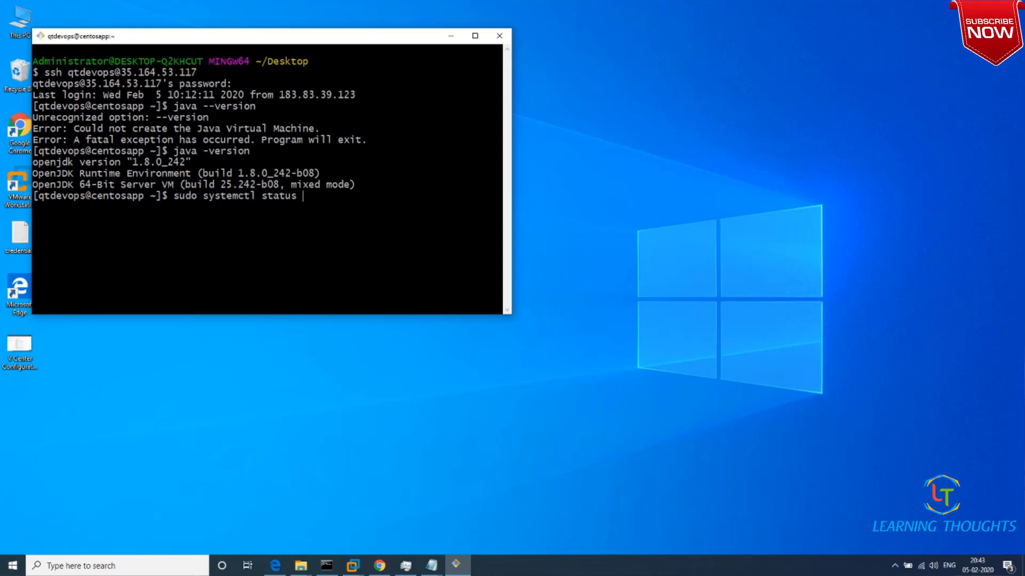
type(" tomcat")
key("Return")
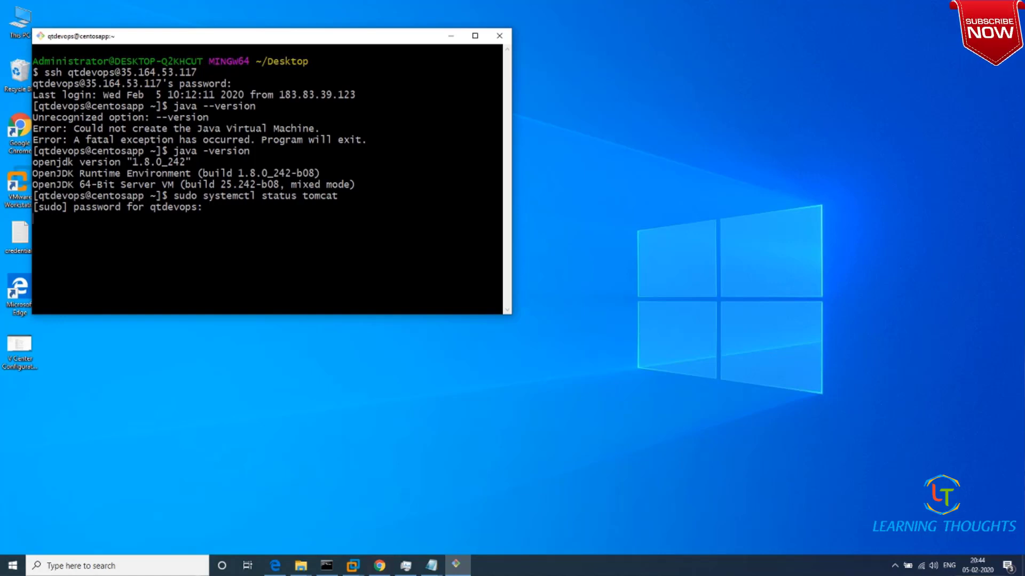
key("Return")
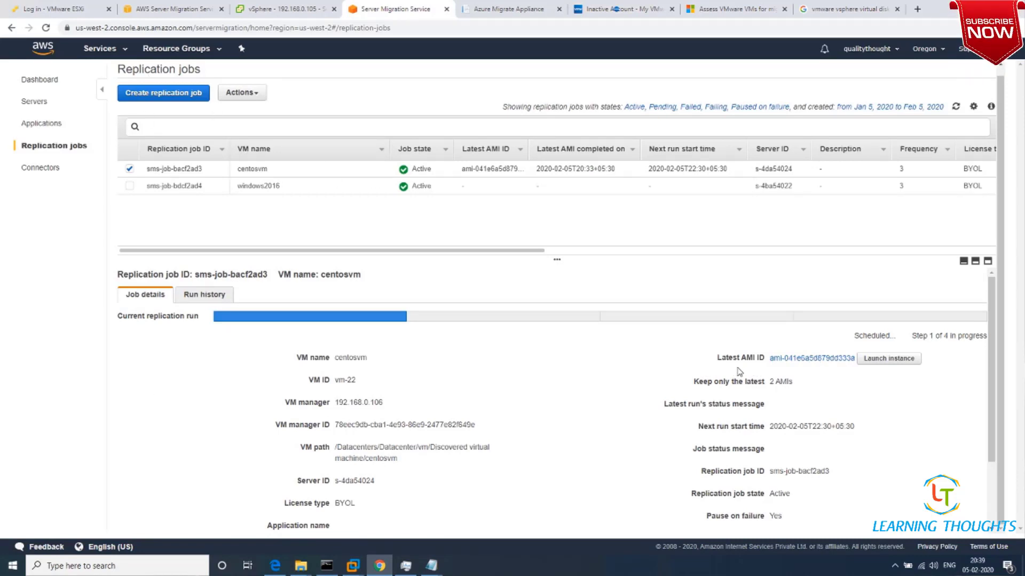
Start an instance launch from centosvm's latest AMI as t2.micro, keeping the default instance details and storage and adding no tags.
left_click(894, 360)
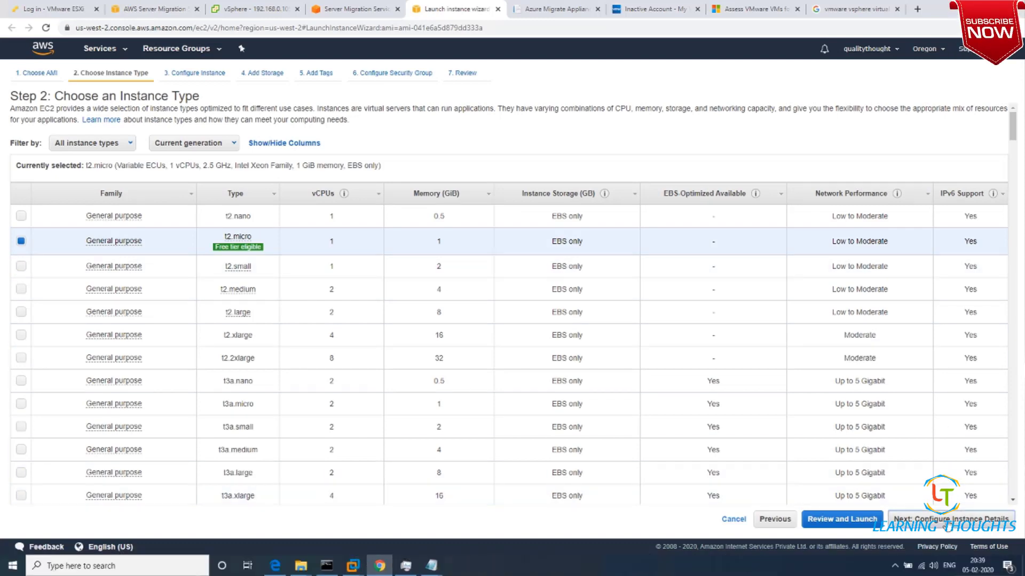
left_click(952, 521)
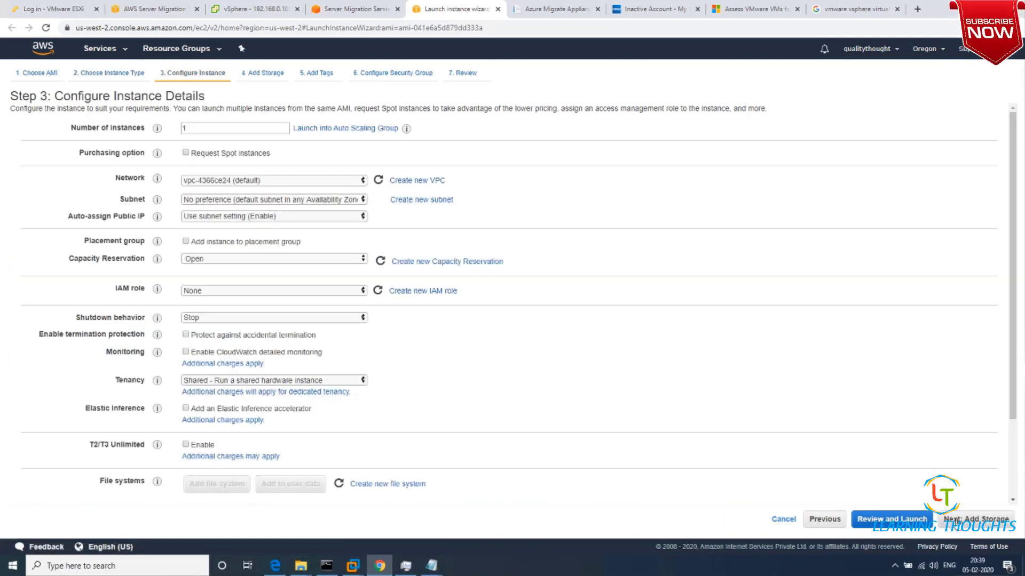
left_click(954, 521)
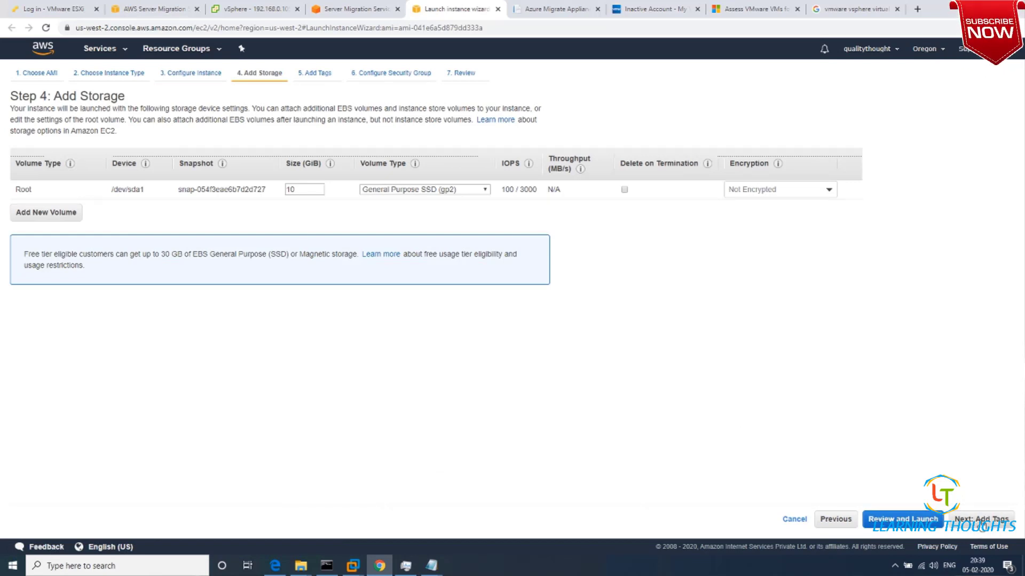
left_click(980, 520)
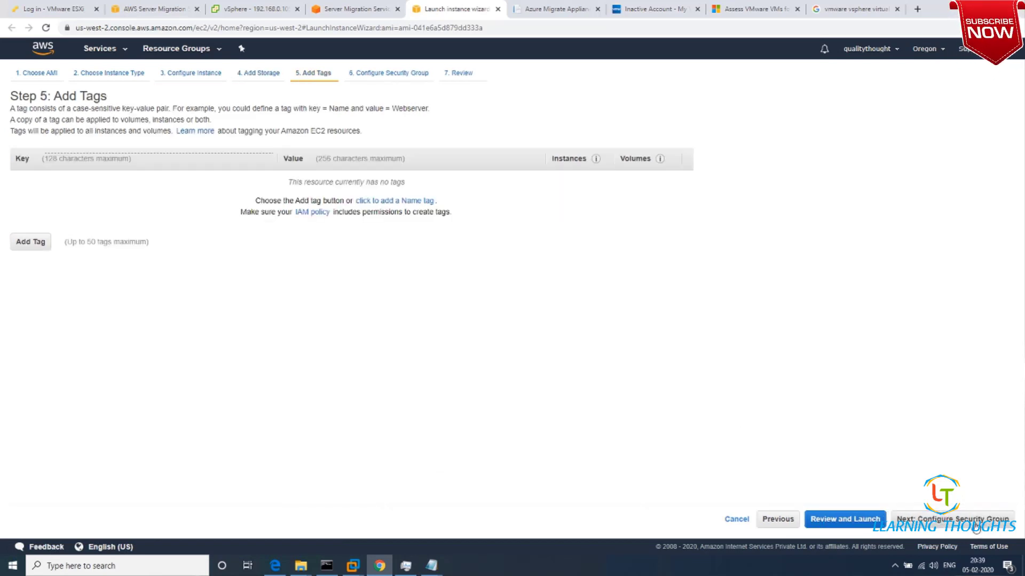
left_click(973, 523)
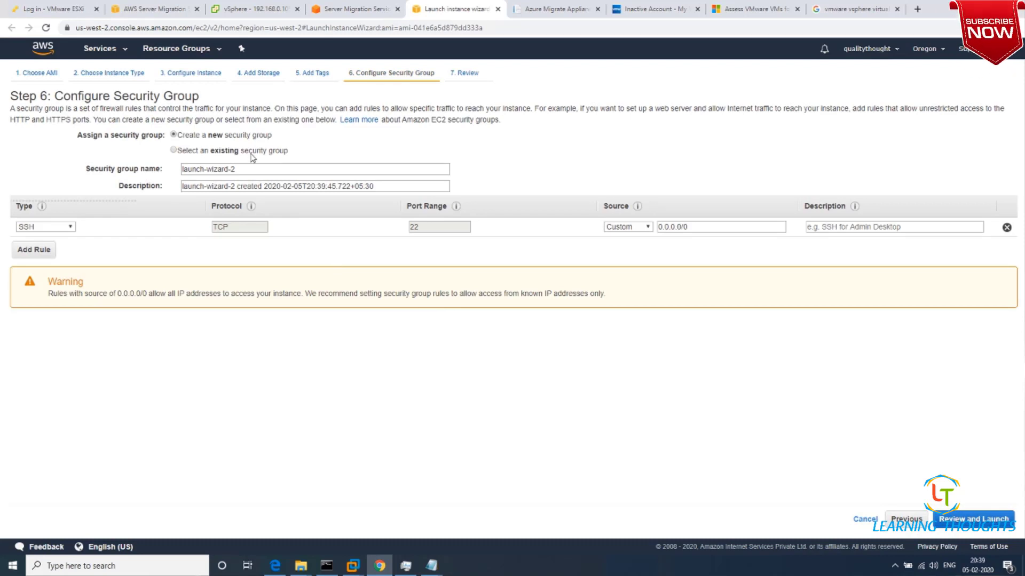
Keep the new security group launch-wizard-2 with SSH open to 0.0.0.0/0 and continue to the launch review.
left_click(237, 169)
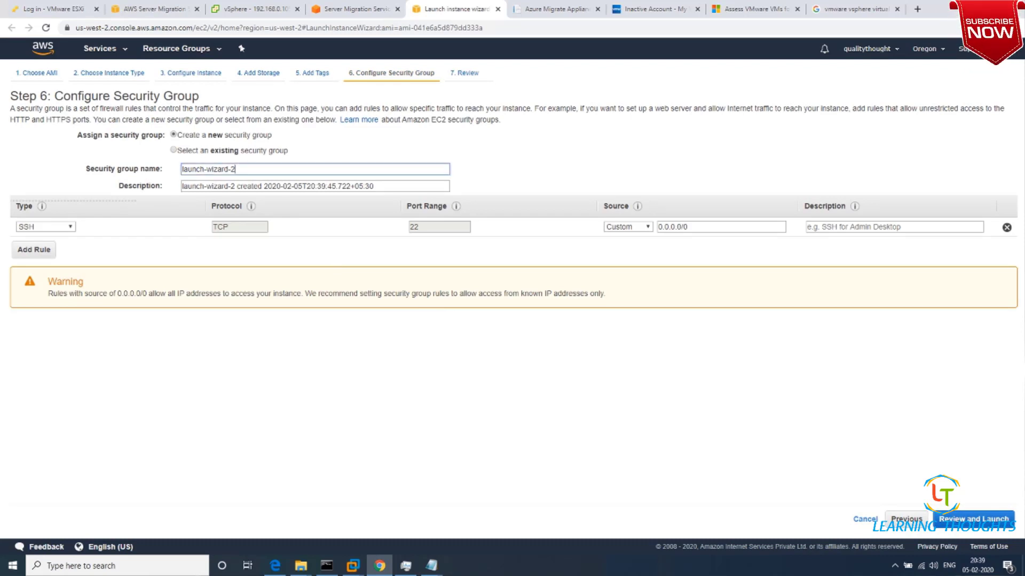
left_click_drag(237, 170, 181, 169)
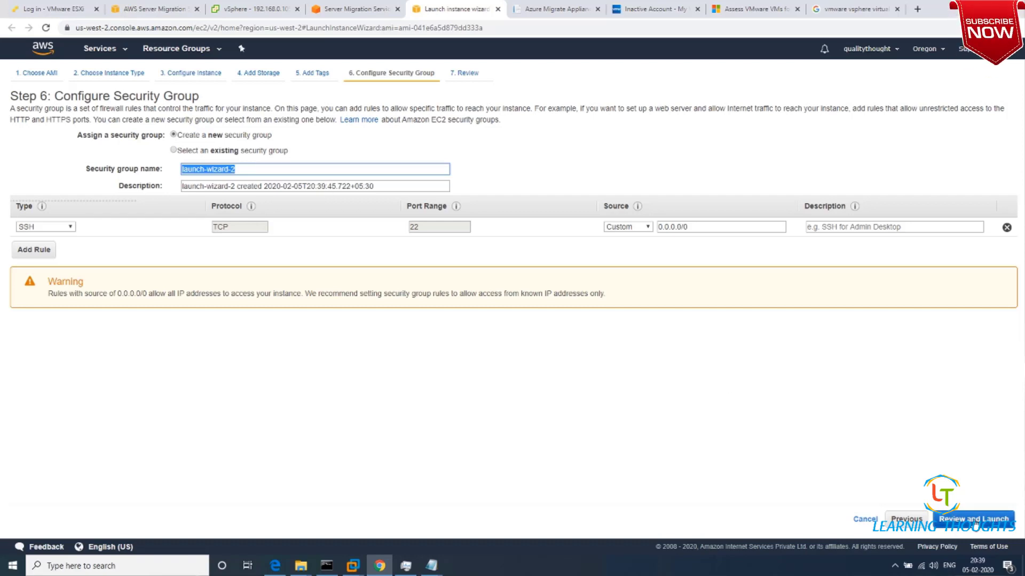
left_click(974, 521)
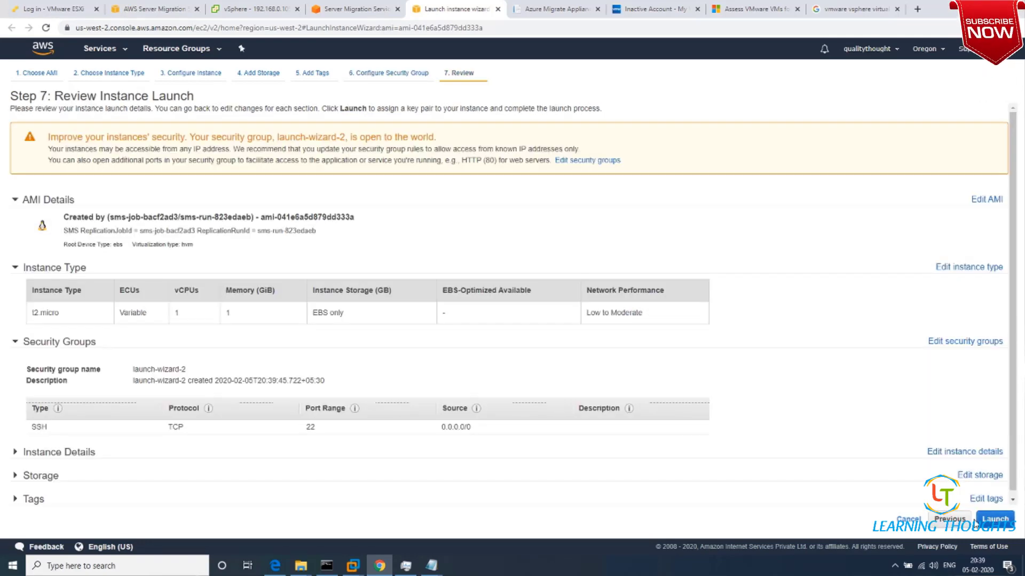
Create a new key pair named mypair, download it, and launch the instance with it.
left_click(985, 519)
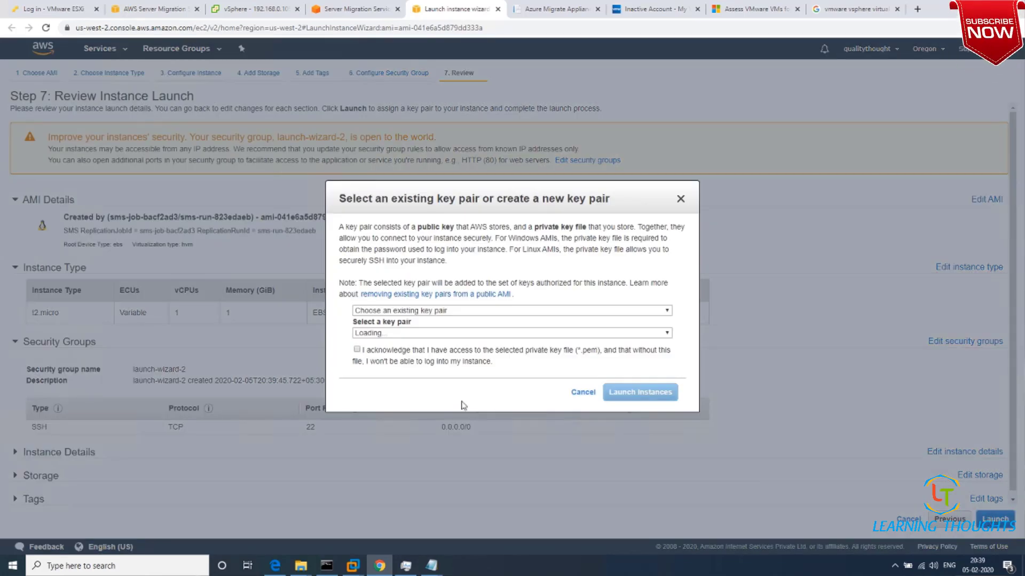
left_click(435, 315)
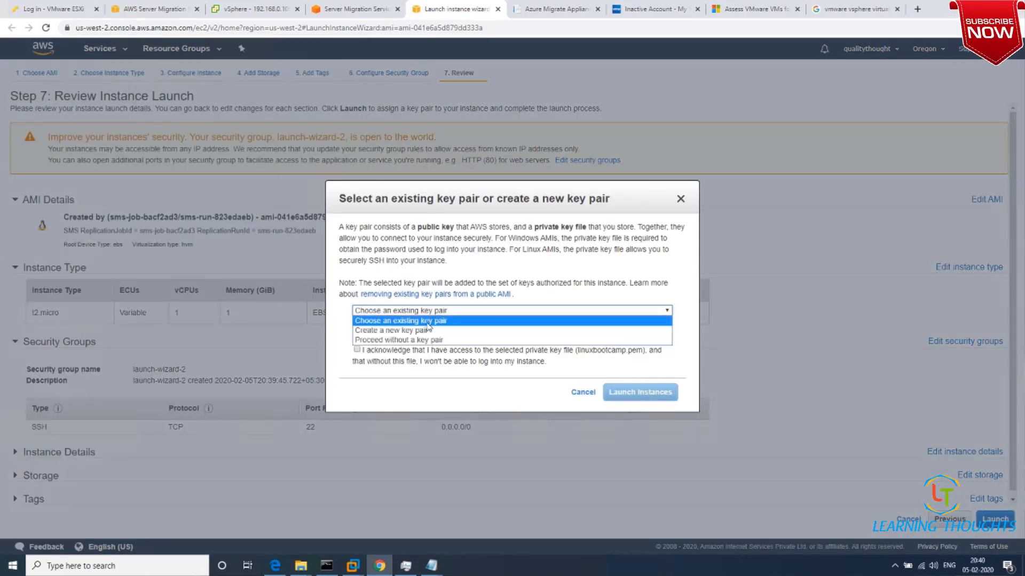
left_click(426, 327)
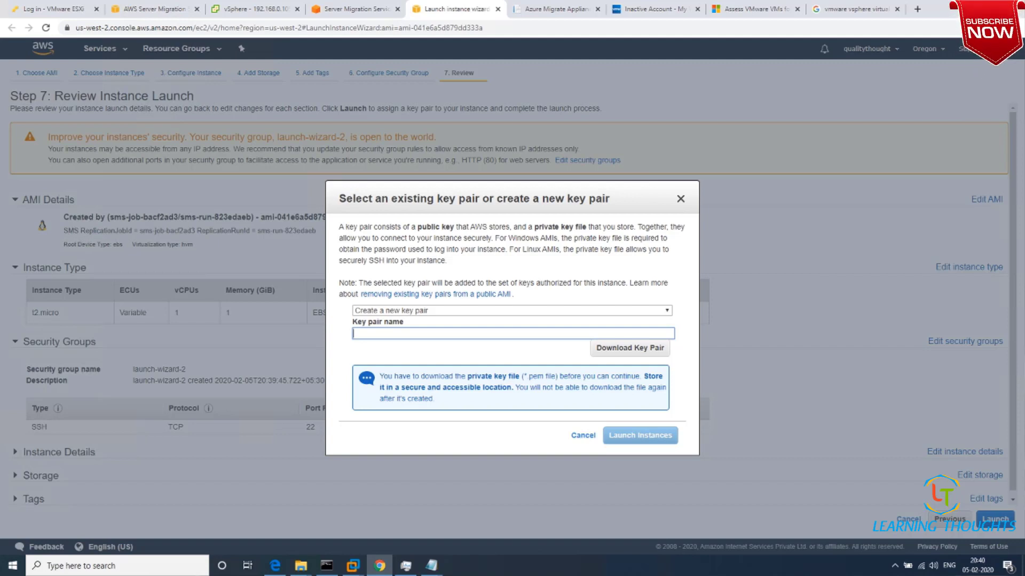
type("mypaire")
left_click(614, 350)
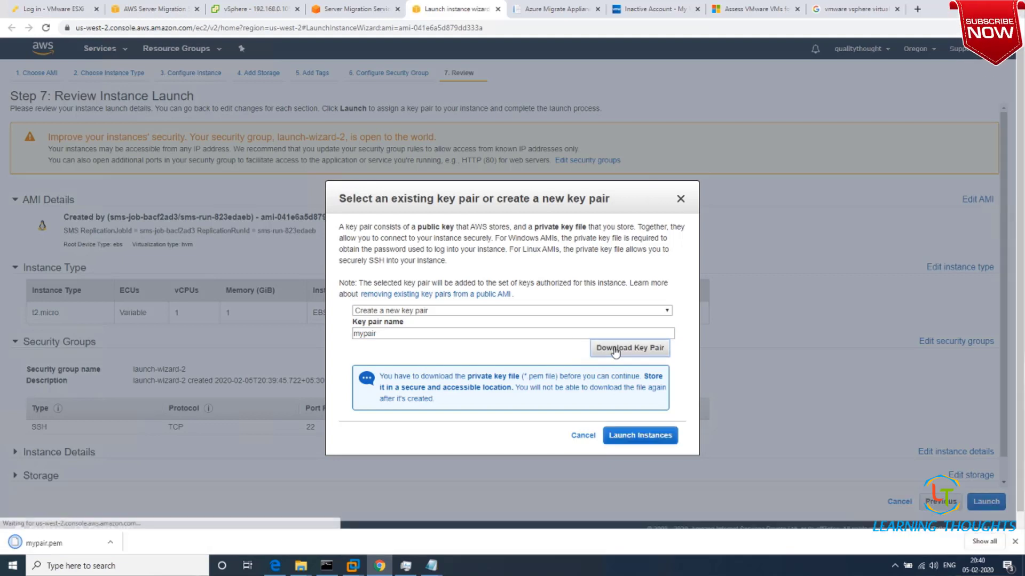
left_click(660, 436)
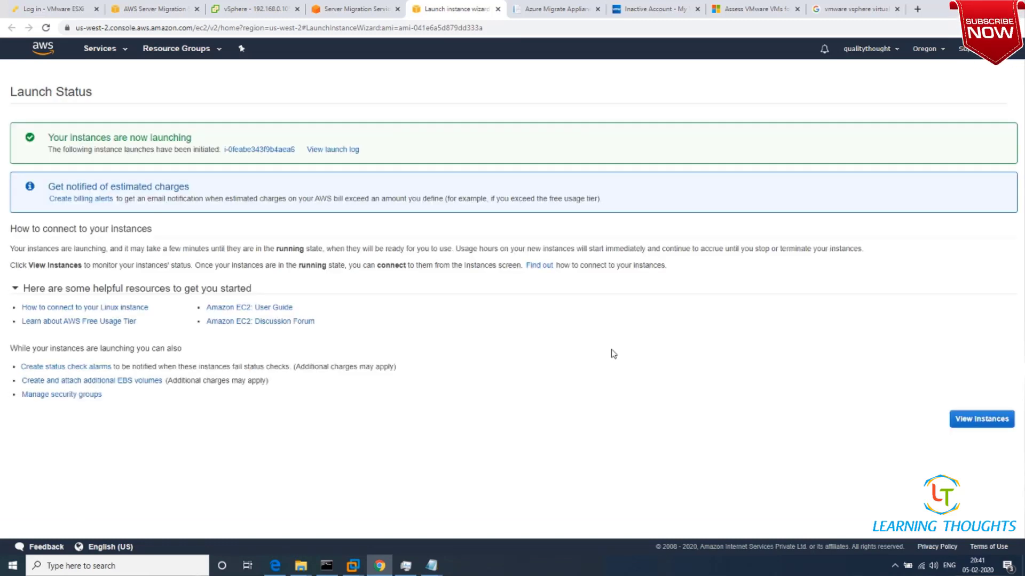
Open the launched instance in the EC2 instance list and view its connection instructions.
left_click(272, 150)
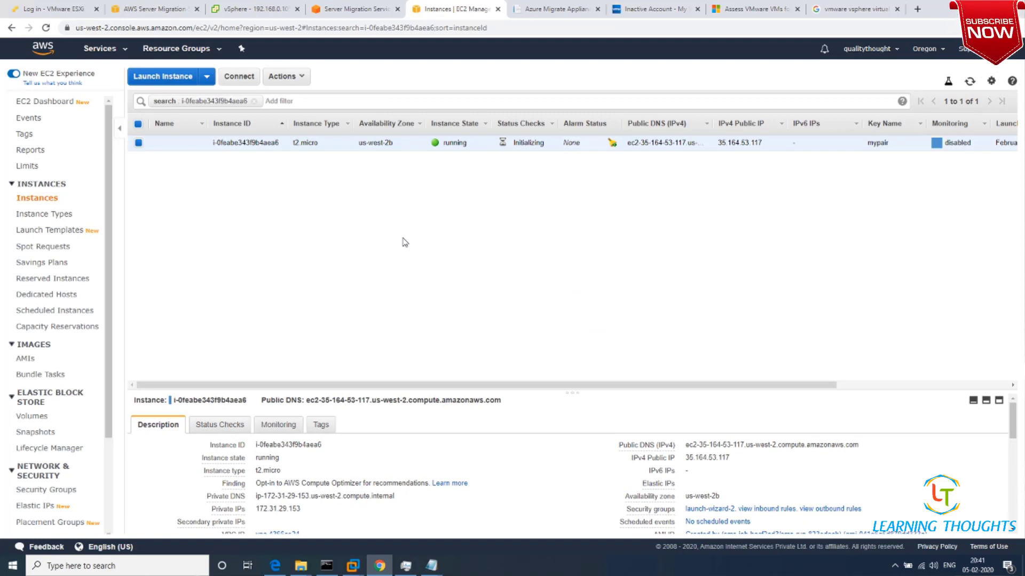
left_click(239, 77)
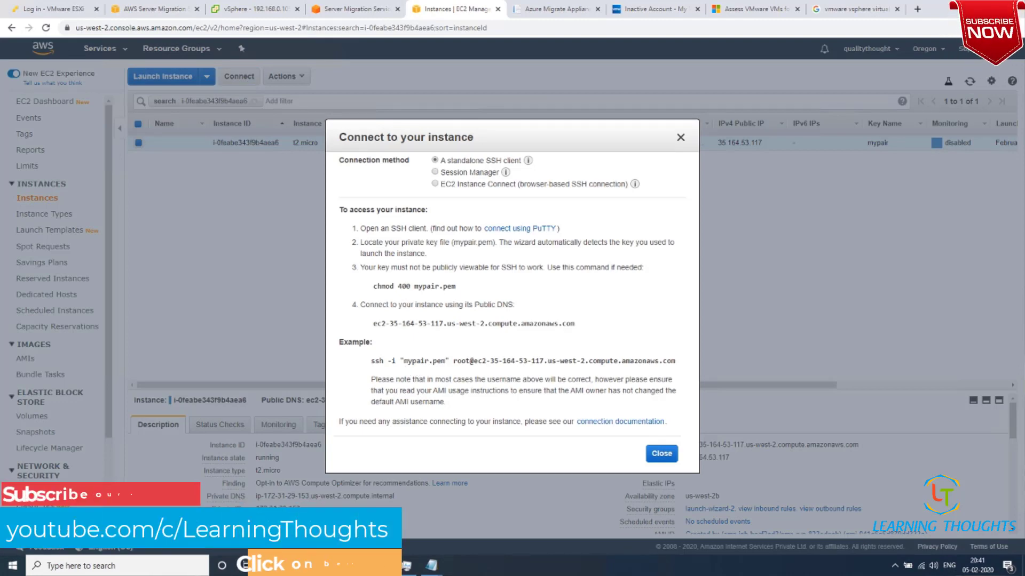
Close the connection instructions and copy the launched instance's IPv4 public IP to the clipboard.
left_click_drag(371, 360, 376, 361)
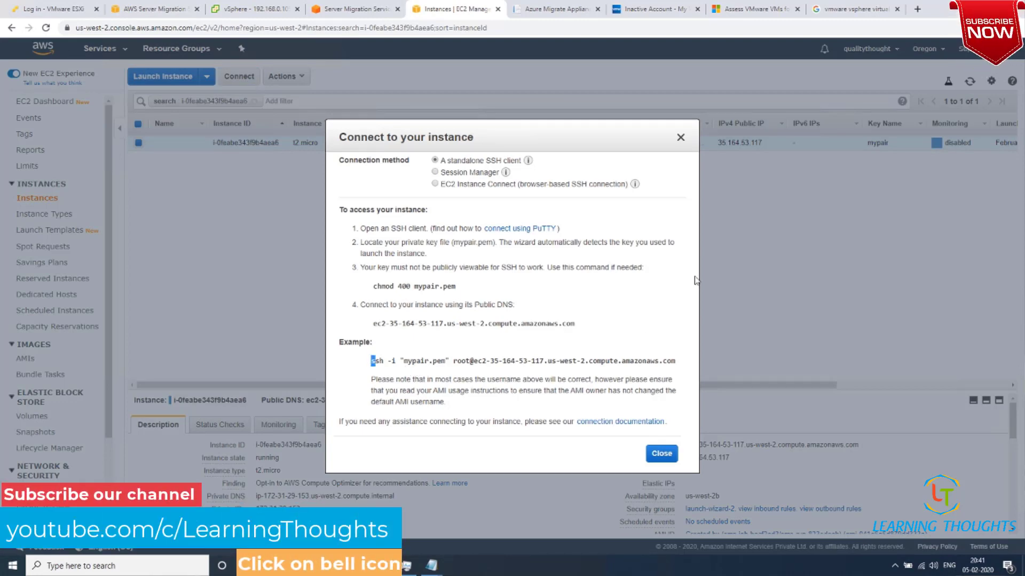
left_click(681, 137)
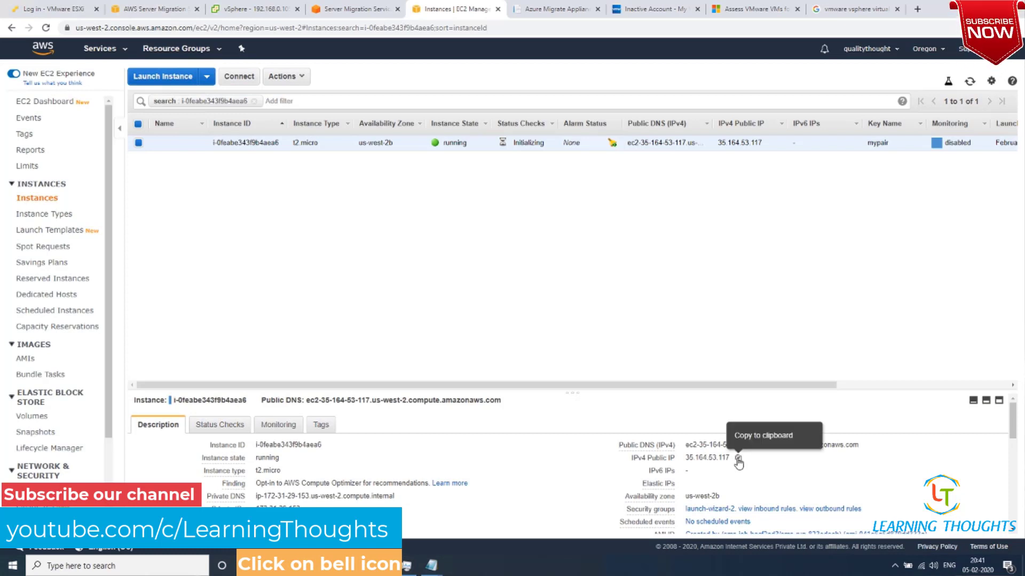
left_click(738, 458)
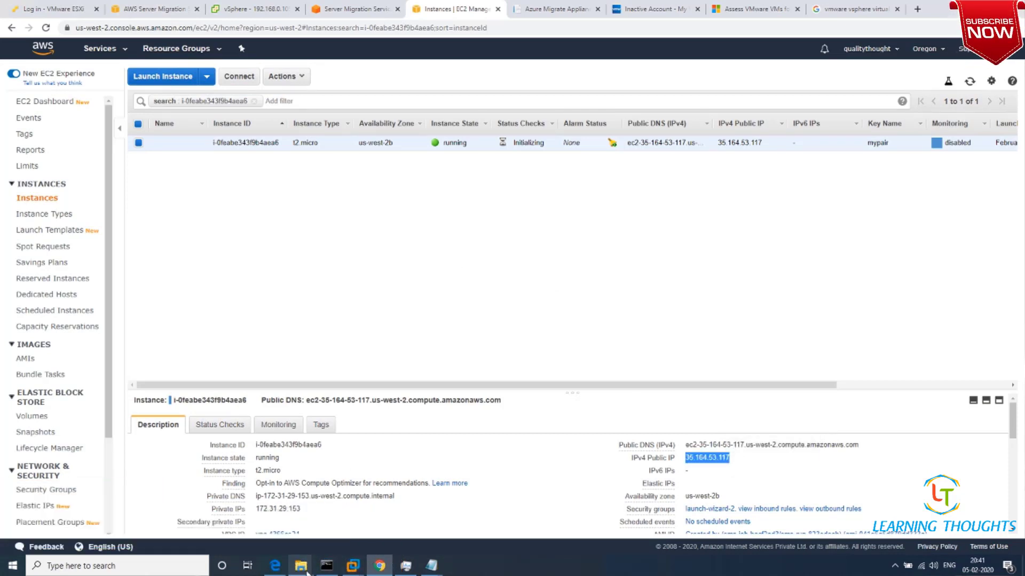
Switch to the Windows desktop, open a Git Bash terminal in the Desktop folder, and begin an ssh command.
mouse_move(352, 566)
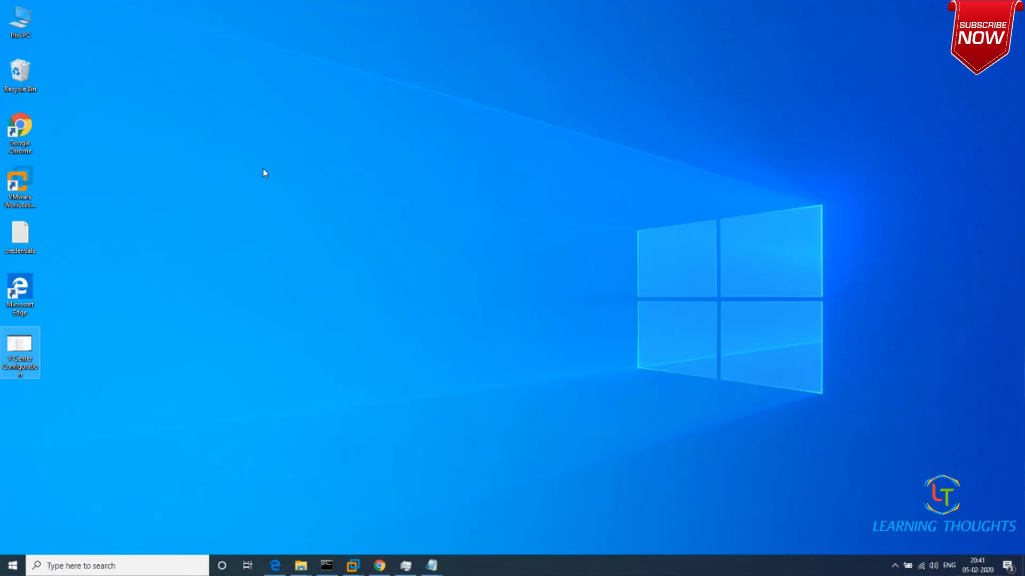
right_click(263, 169)
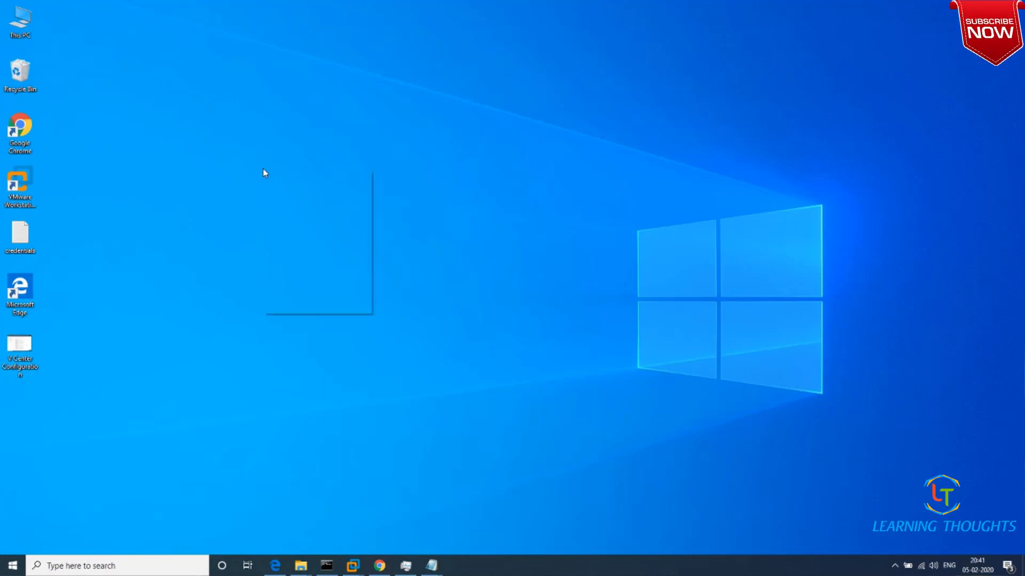
left_click(311, 251)
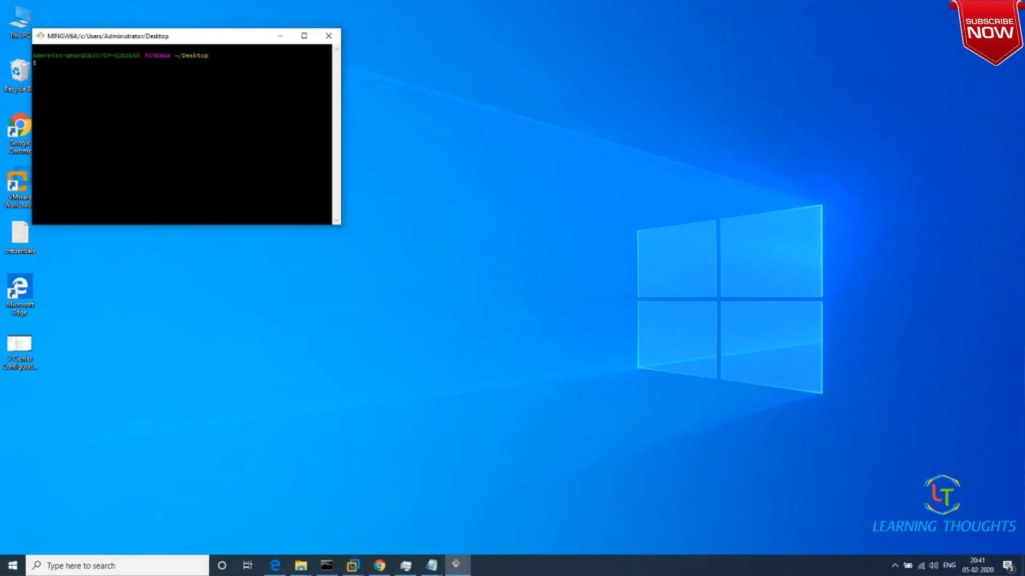
type("ssh")
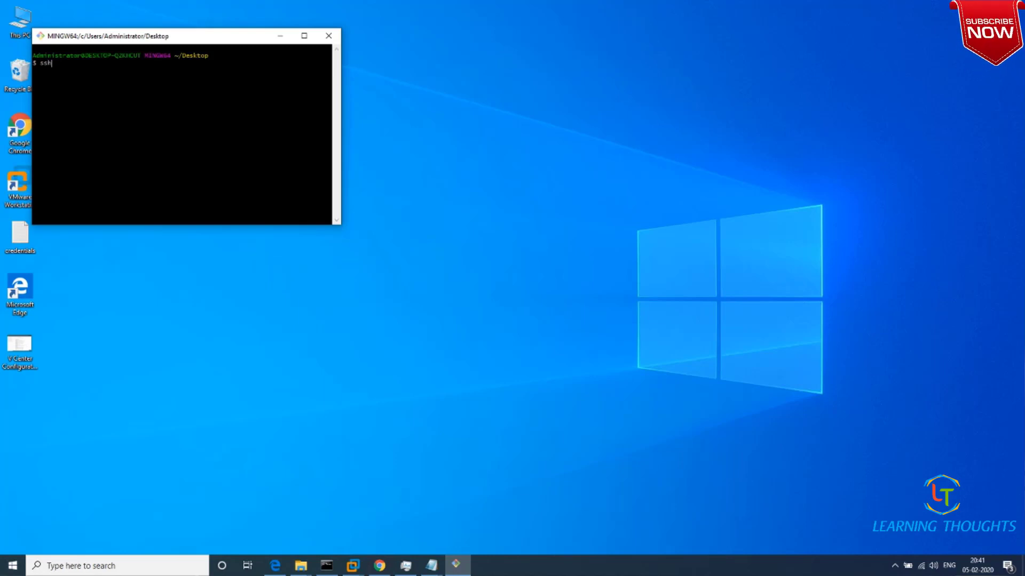